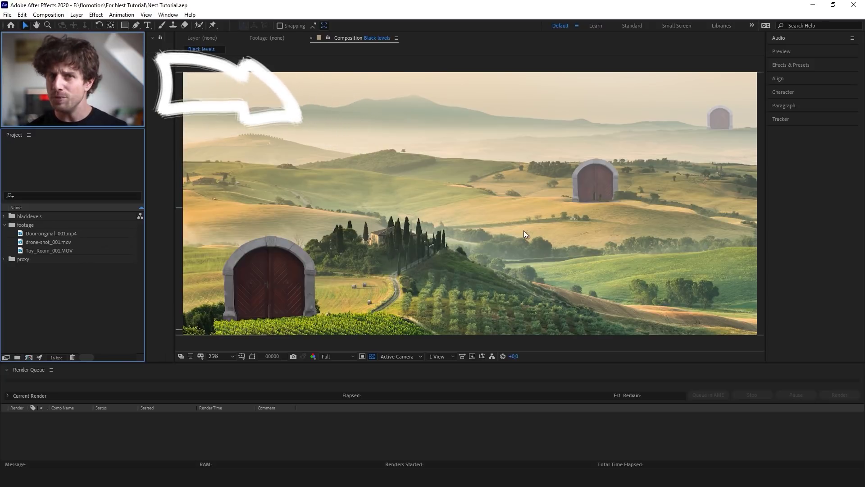
Play back the original door footage to check its camera movement.
left_click_drag(175, 150, 295, 156)
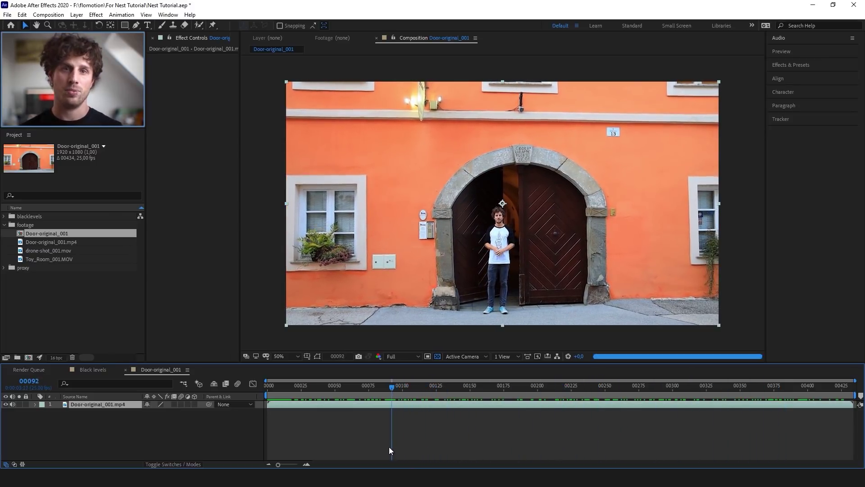
key("space")
key("space")
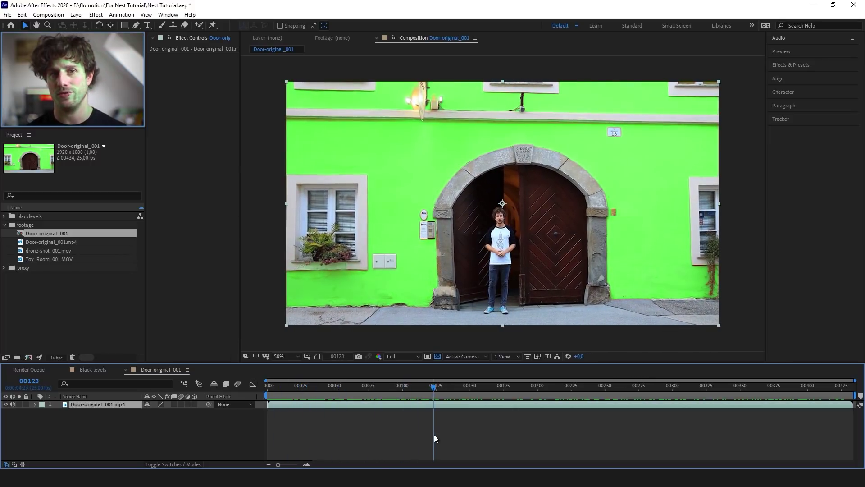
key("space")
key("space")
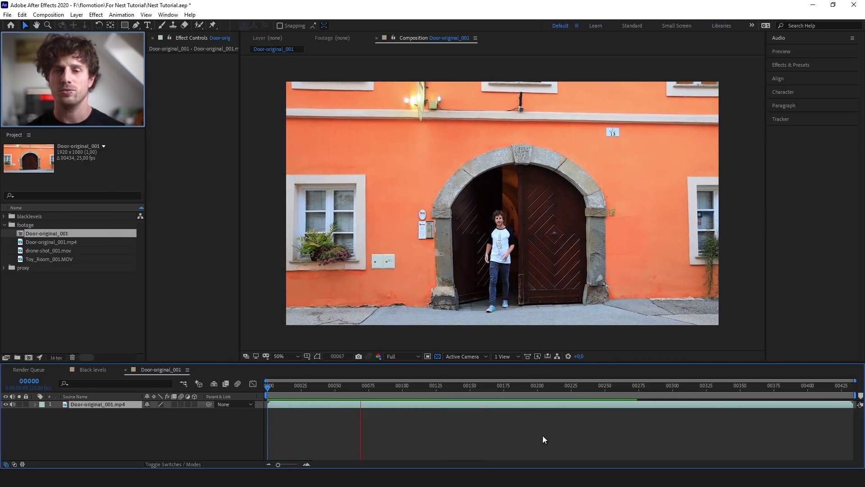
key("space")
key("space")
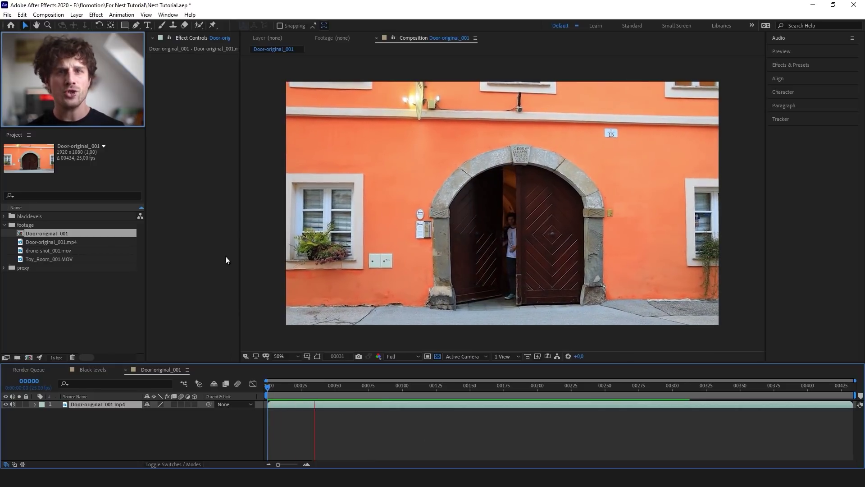
key("space")
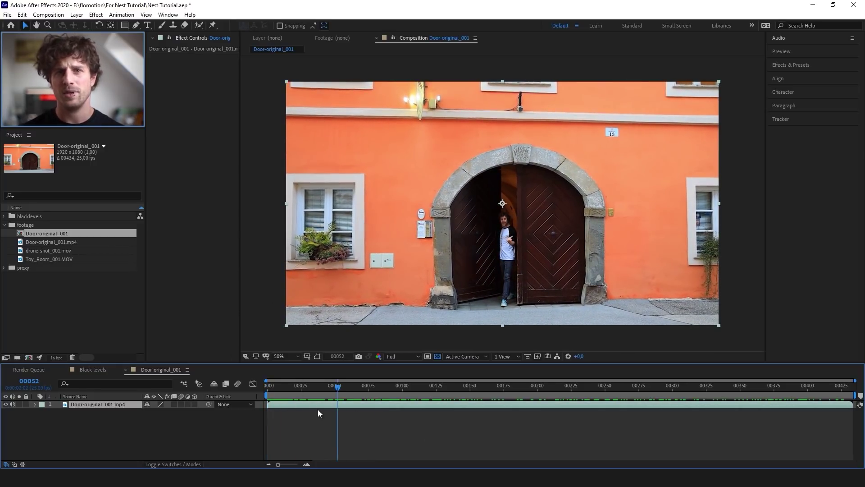
Apply Warp Stabilizer to the Door-original_001.mp4 layer and set its stabilization result to No Motion.
left_click(793, 65)
type("warp sta")
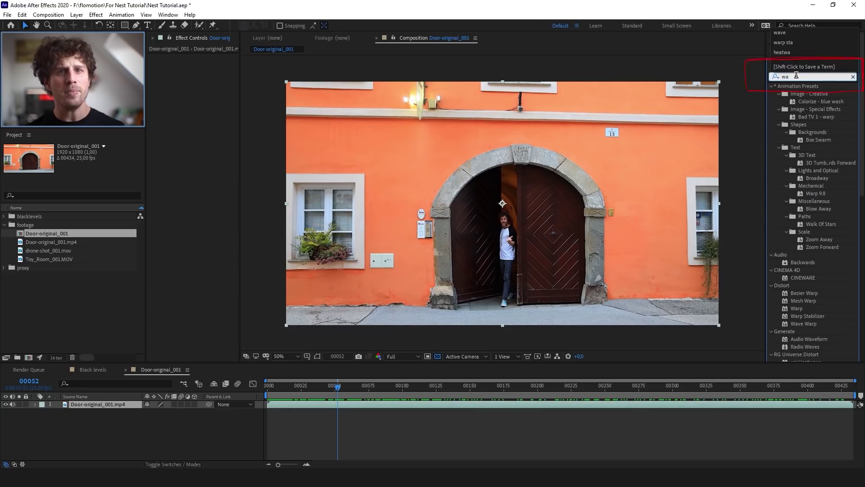
left_click_drag(805, 95, 588, 176)
left_click_drag(240, 161, 293, 167)
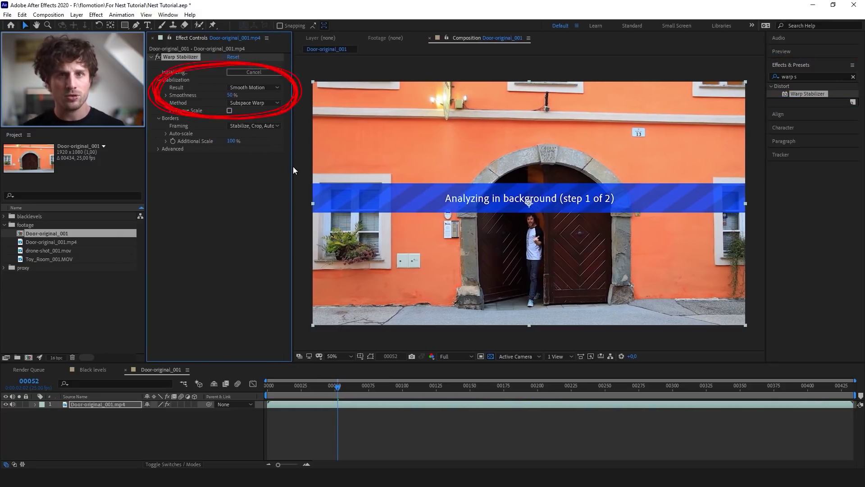
left_click(247, 87)
left_click(254, 107)
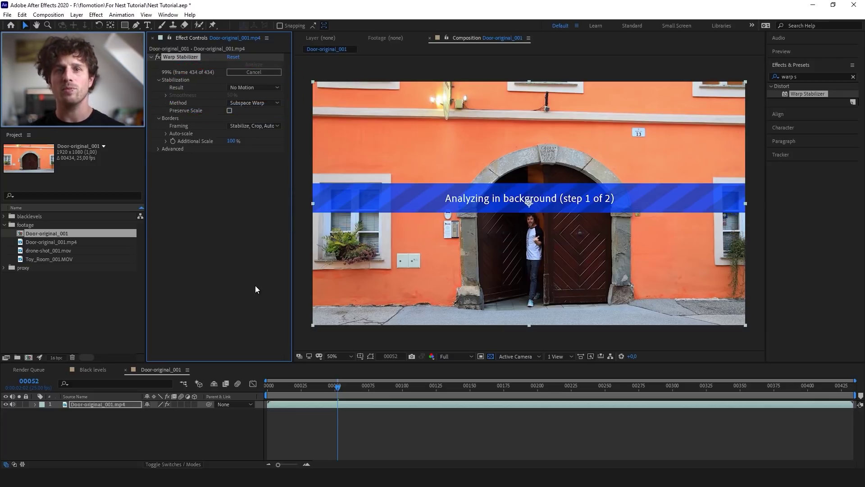
left_click(266, 387)
key("space")
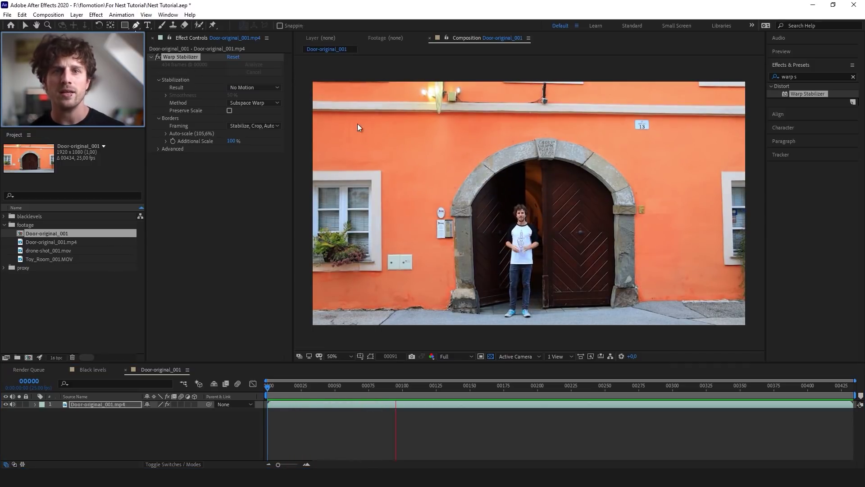
Pre-compose the stabilized door clip into a new composition named Door.
left_click(136, 25)
key("ctrl+shift+n")
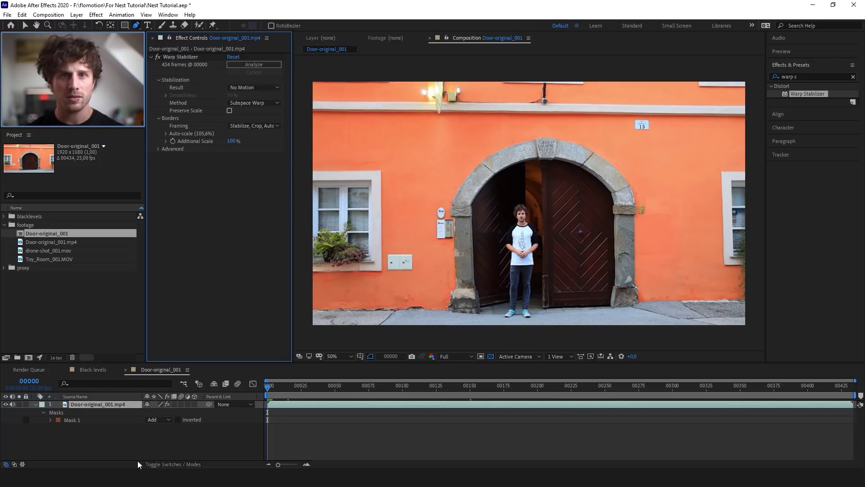
key("ctrl+shift+c")
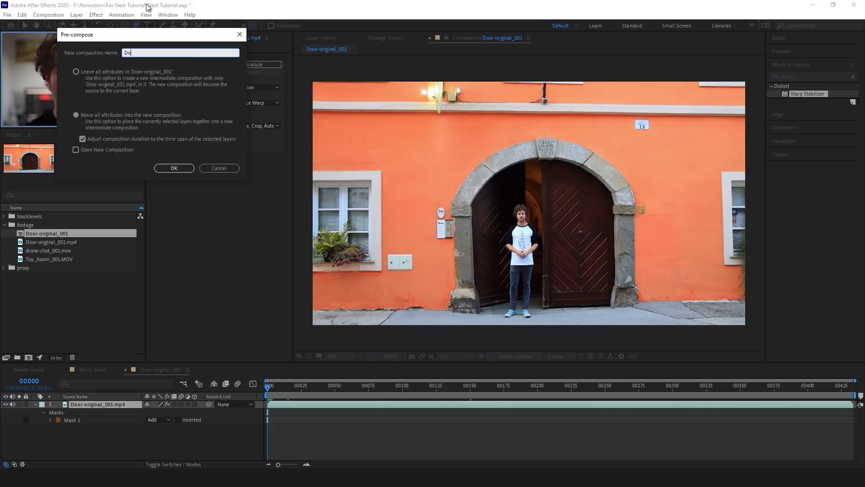
left_click(166, 169)
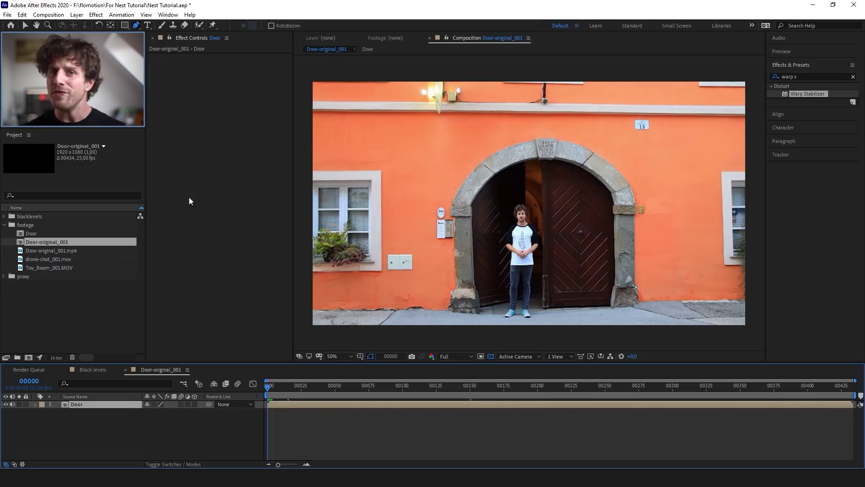
key("ctrl+z")
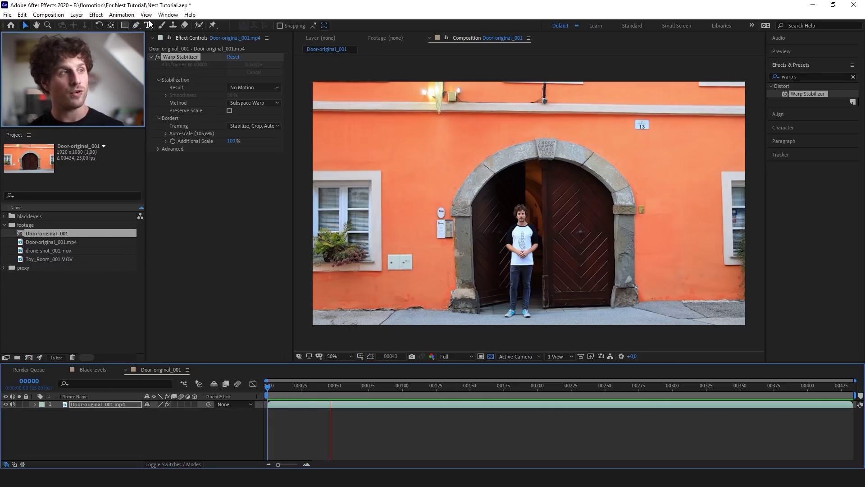
Draw a Pen tool mask on the Door layer along the outer edge of the stone archway to cut out the door.
left_click(136, 25)
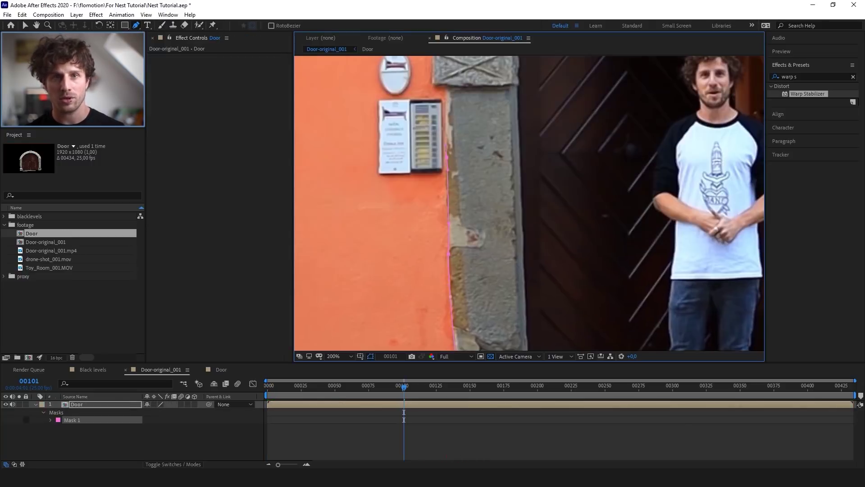
scroll(738, 238, "up", 4)
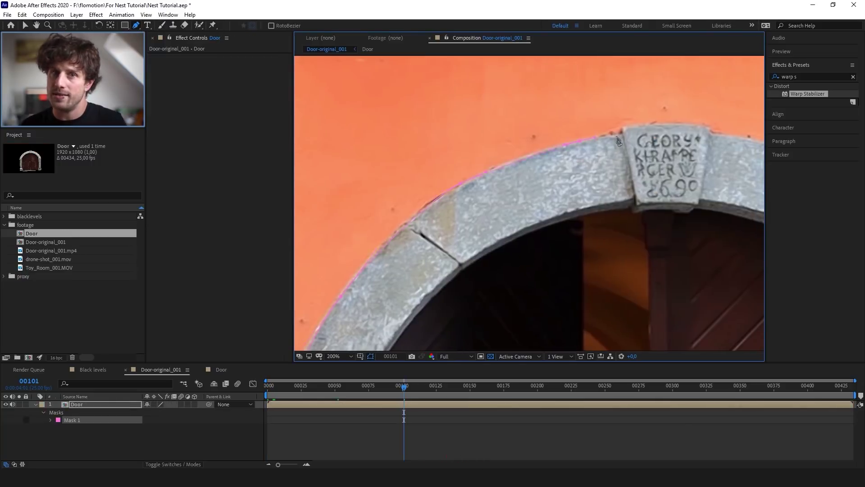
scroll(738, 238, "down", 5)
scroll(622, 191, "up", 4)
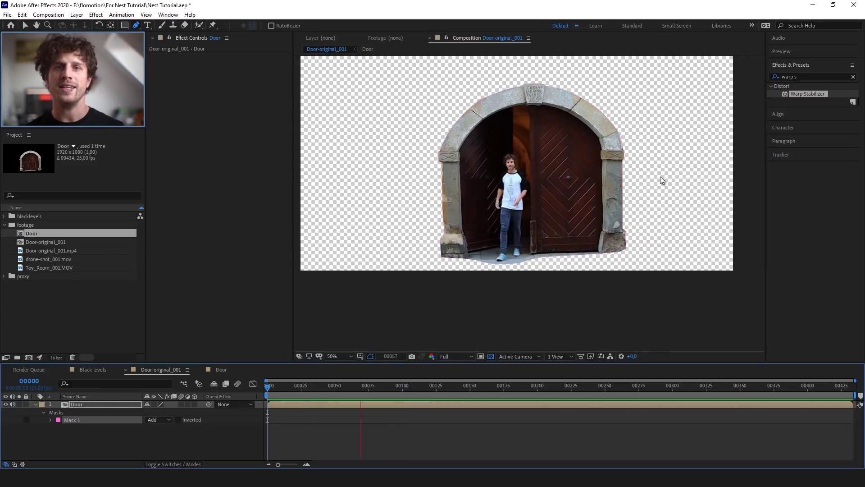
left_click(594, 384)
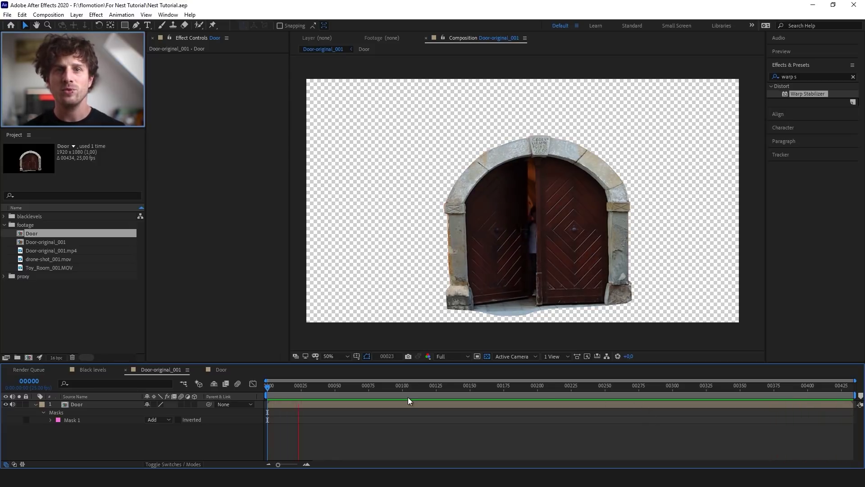
left_click_drag(280, 390, 262, 385)
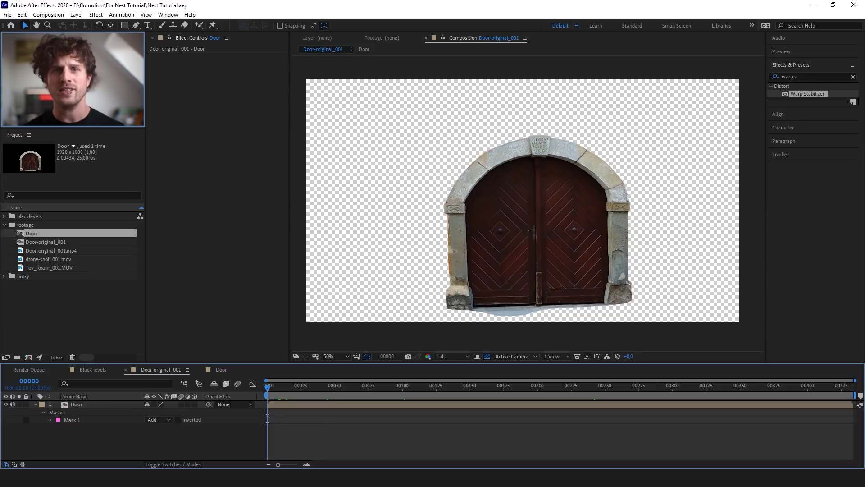
Try turning the Door layer into a 3D layer and adjusting it in the frame.
left_click(194, 405)
left_click_drag(534, 202, 522, 201)
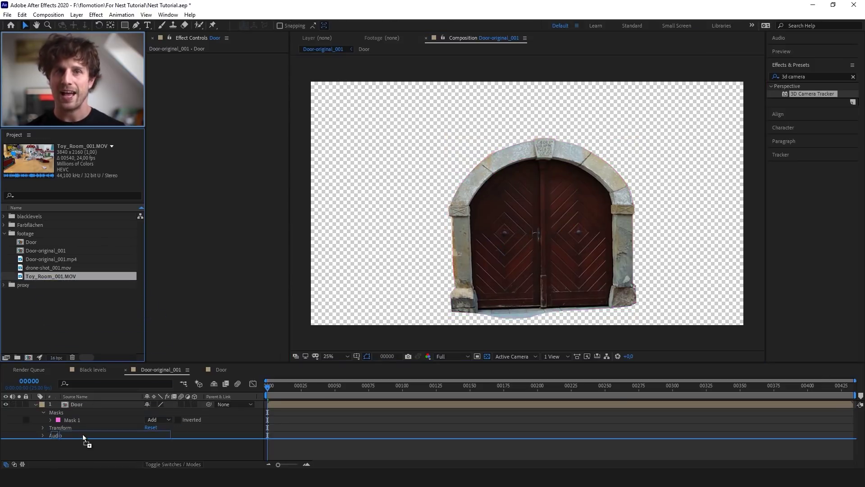
Add Toy_Room_001.MOV to the composition beneath the Door layer and hide the Door layer.
left_click_drag(82, 434, 83, 434)
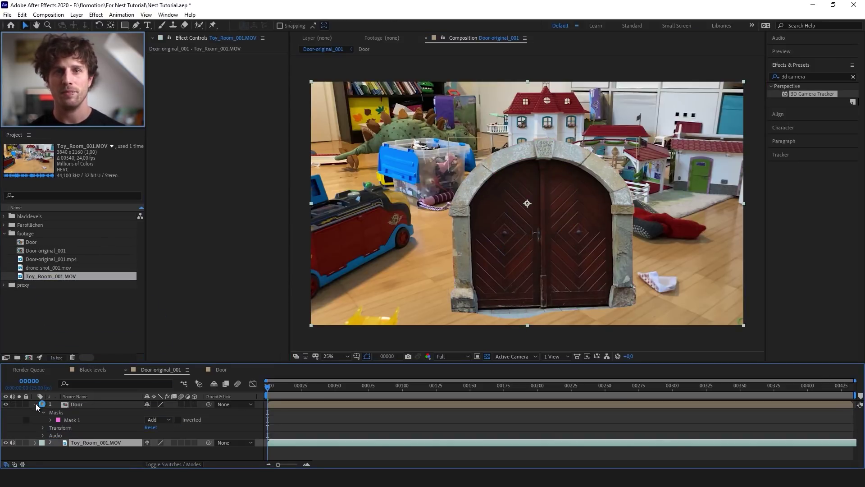
left_click(36, 404)
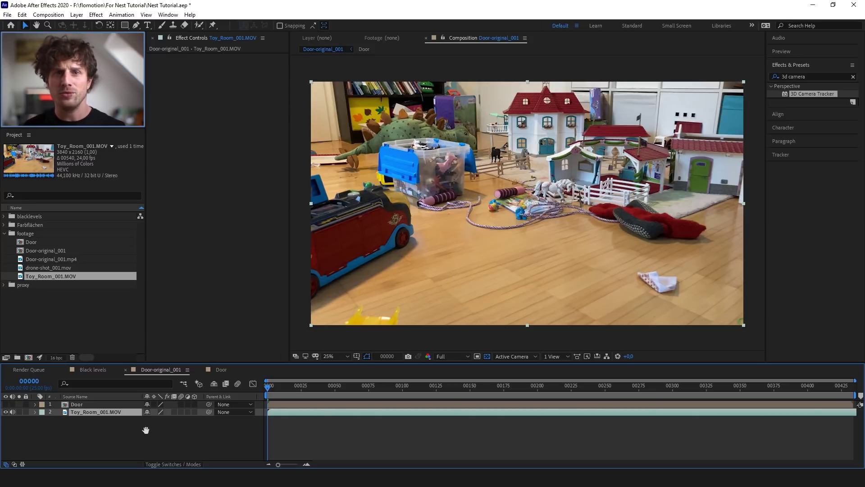
left_click_drag(299, 435, 334, 437)
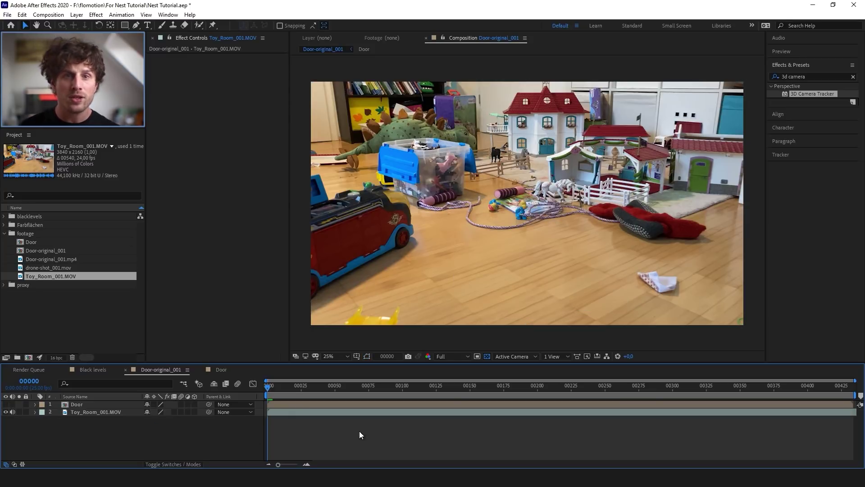
key("space")
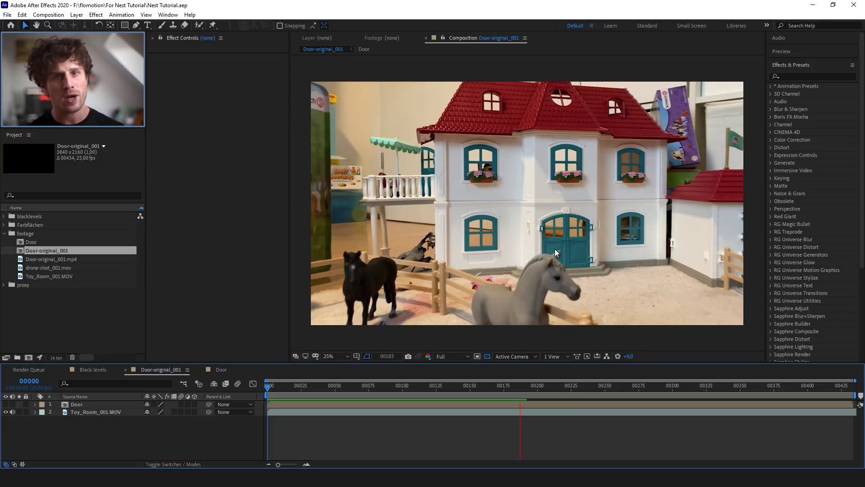
key("space")
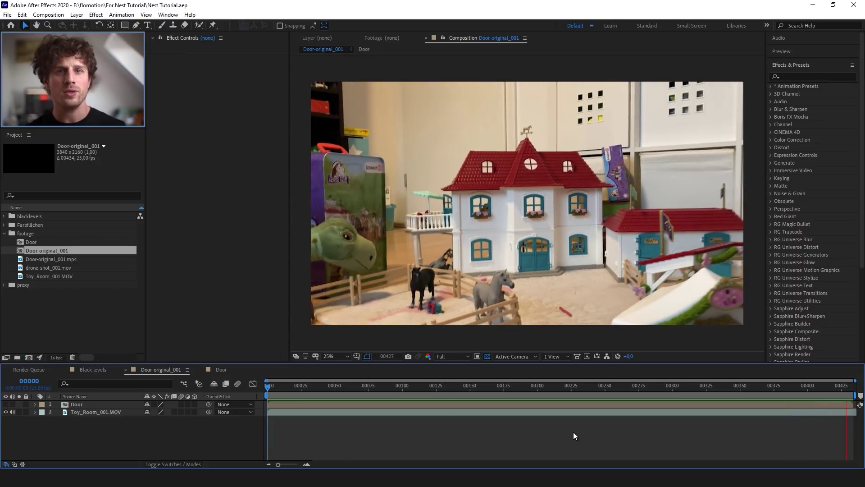
Look up the 3D Camera Tracker effect and start Track Camera on the Toy_Room_001.MOV layer.
left_click(796, 77)
type("3d")
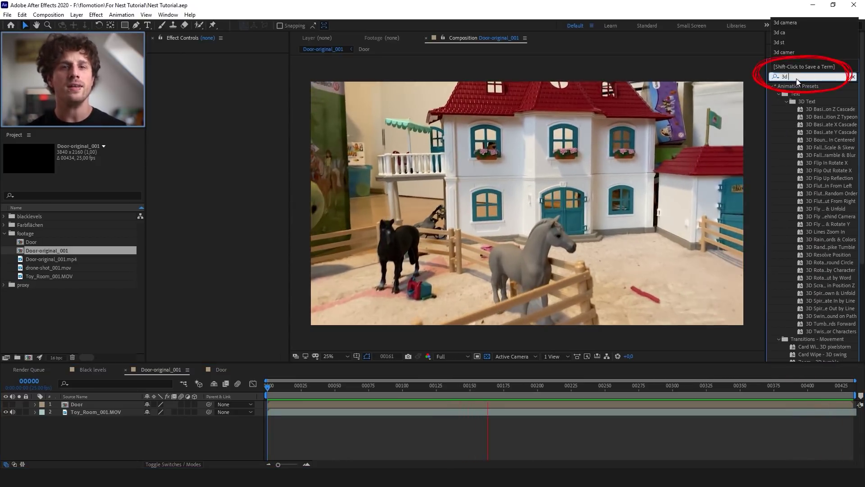
type(" c")
left_click(814, 110)
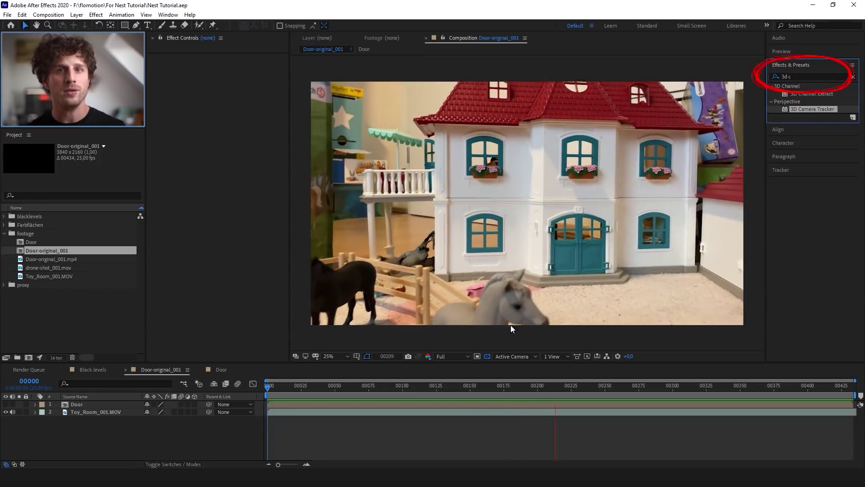
right_click(463, 413)
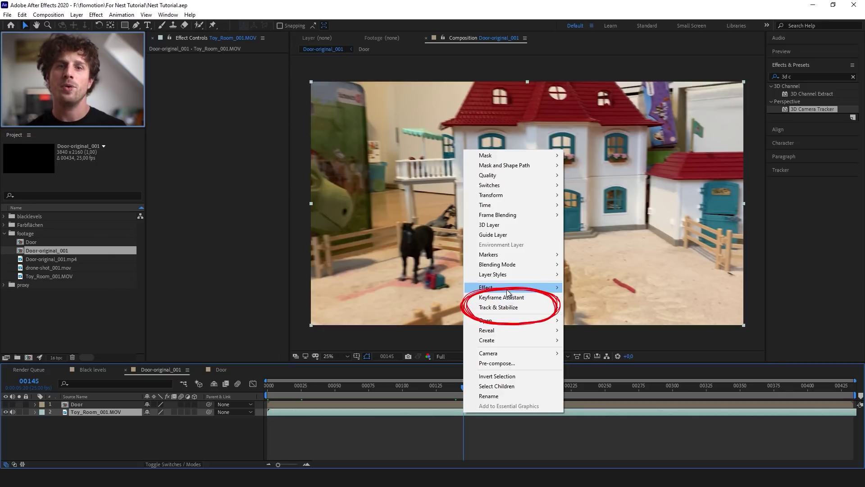
mouse_move(510, 308)
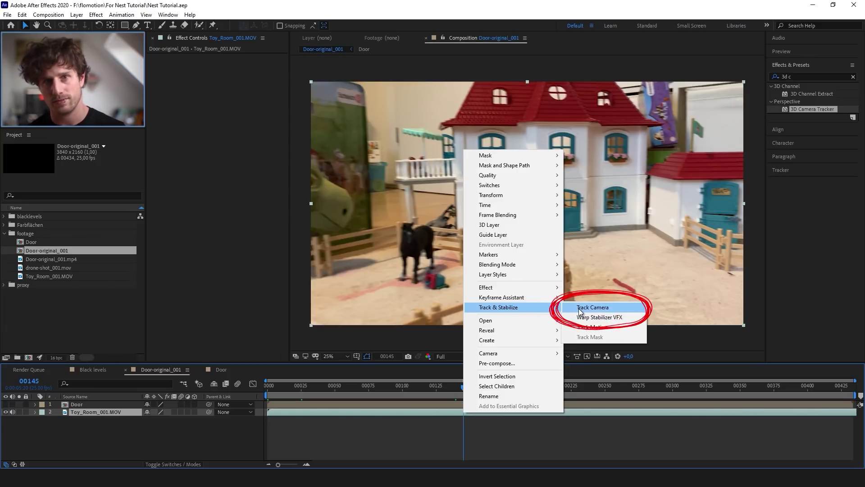
left_click(586, 307)
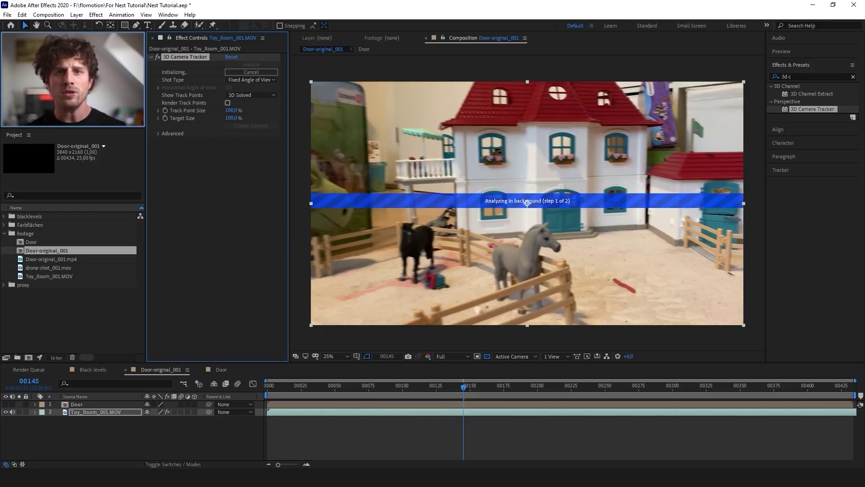
Enable Detailed Analysis in the 3D Camera Tracker's advanced settings and switch Hide Warning Banner on and back off.
left_click(158, 133)
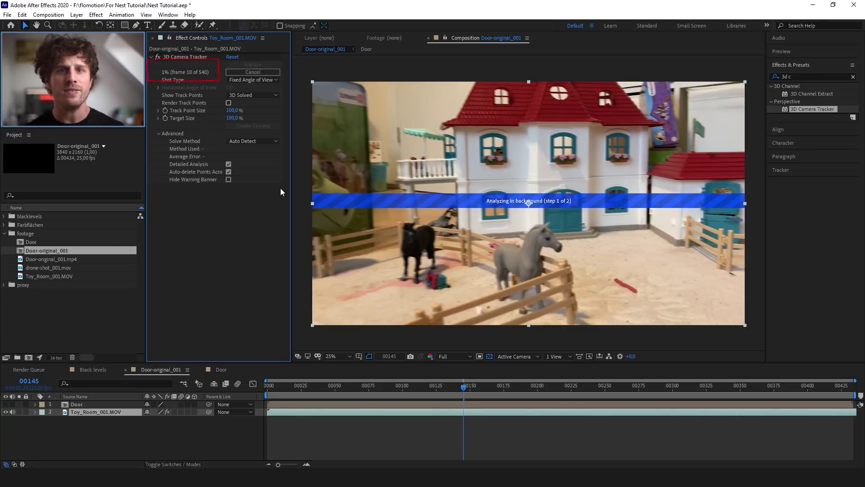
left_click(228, 180)
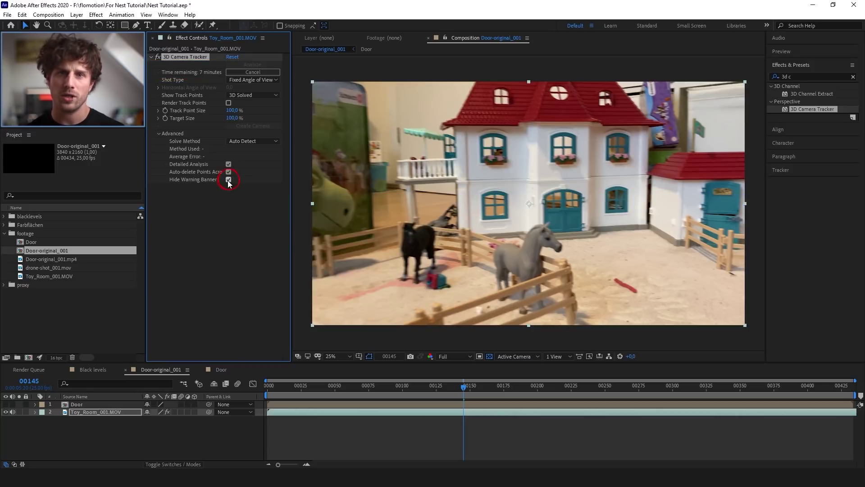
left_click(229, 181)
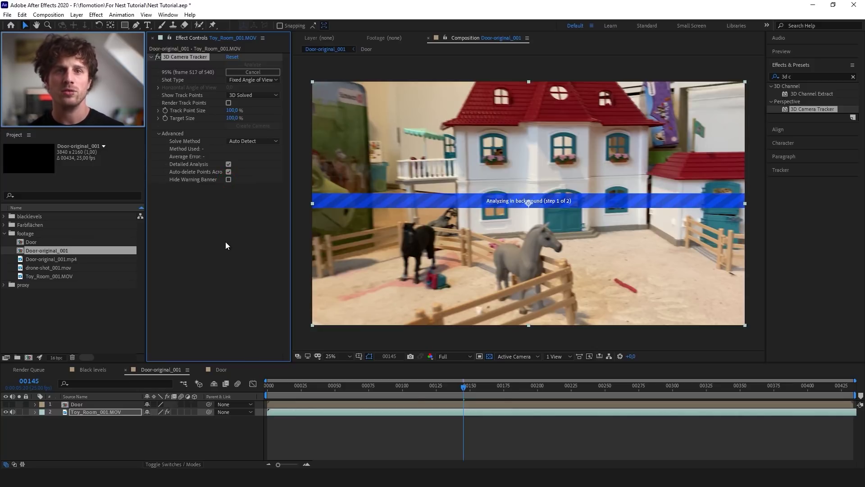
Examine the solved track points on the dollhouse at frames 175 and 200.
key("period")
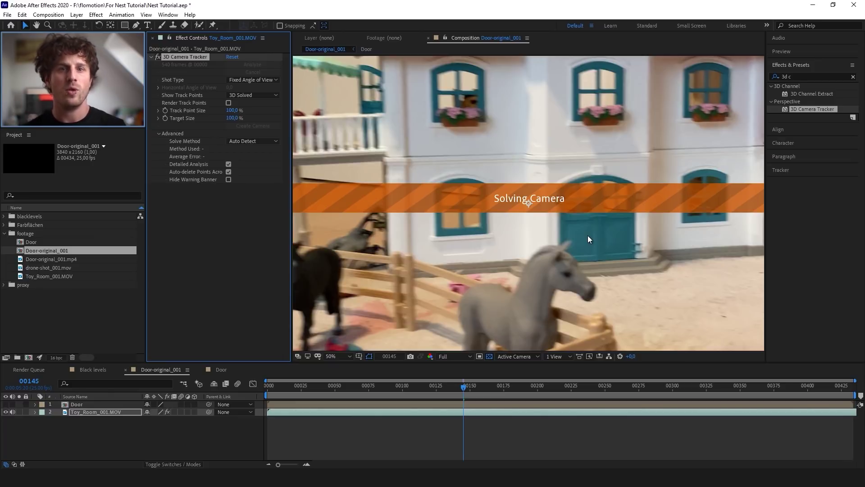
left_click_drag(463, 386, 504, 414)
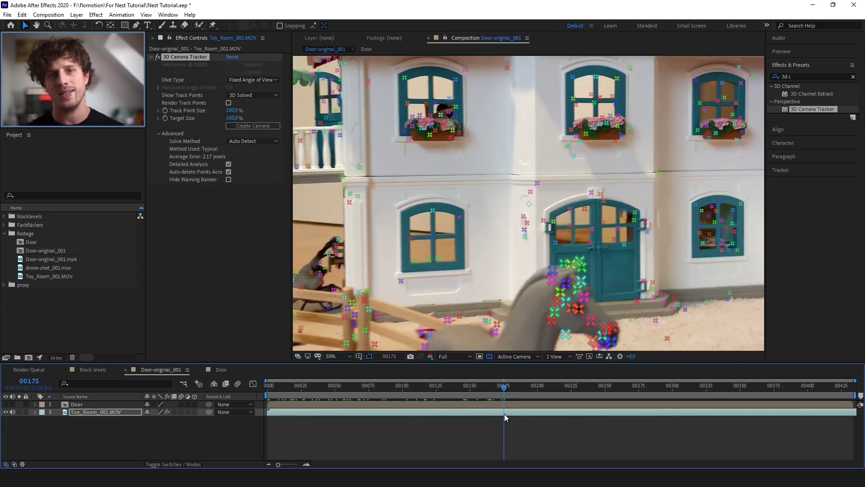
left_click(538, 393)
key("comma")
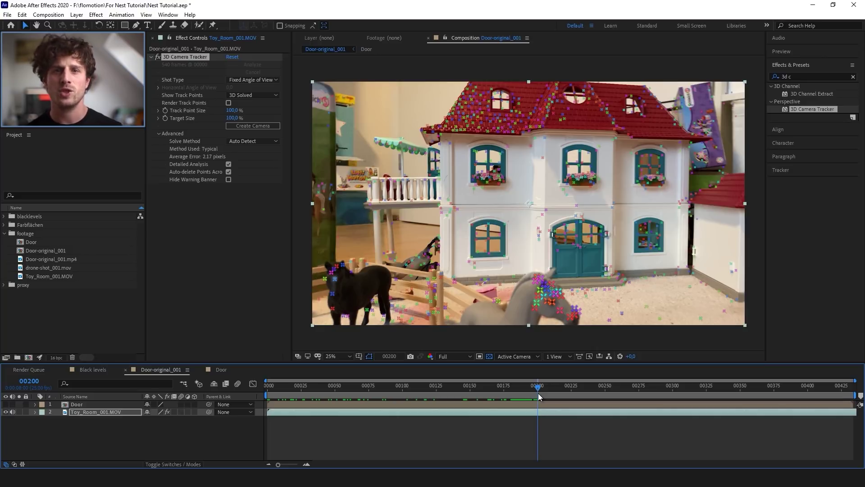
Create a solid and camera from the track points on the house front at frame 258, and preview the tracked solid from about frame 48.
left_click_drag(539, 393, 617, 385)
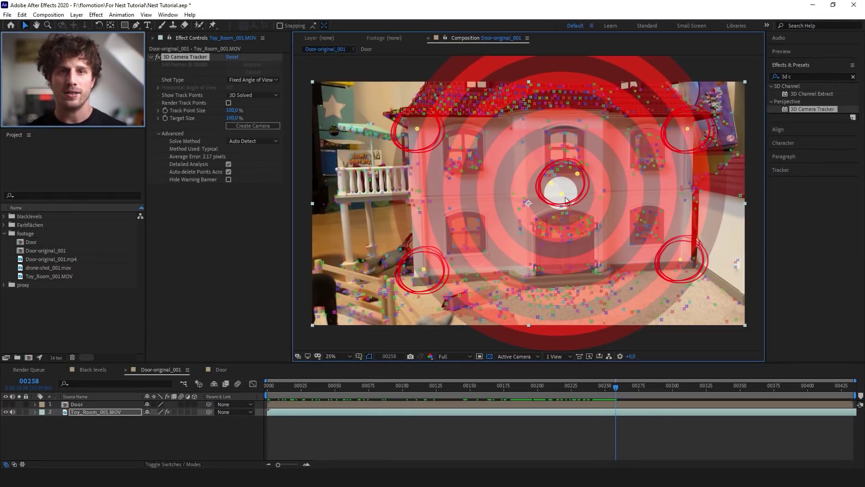
right_click(566, 198)
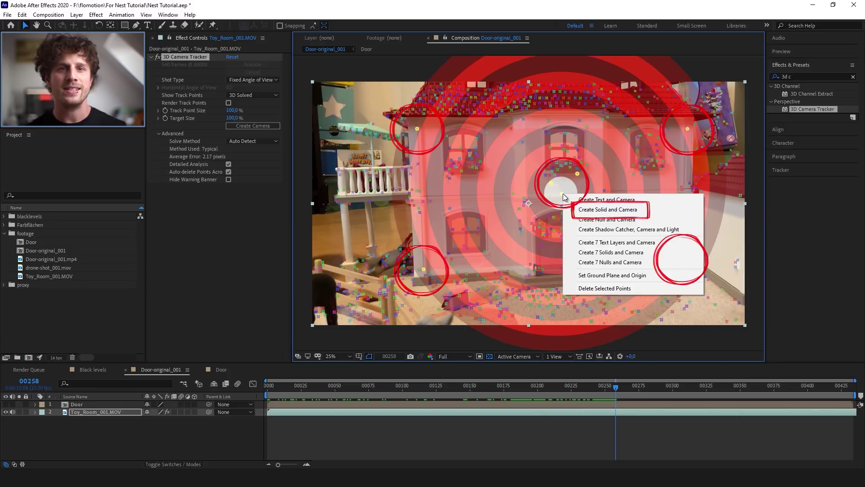
left_click(586, 210)
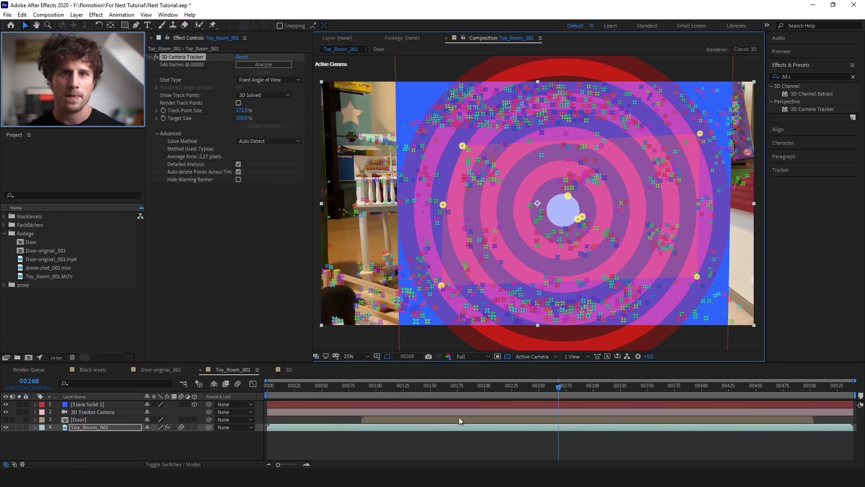
left_click_drag(559, 387, 319, 416)
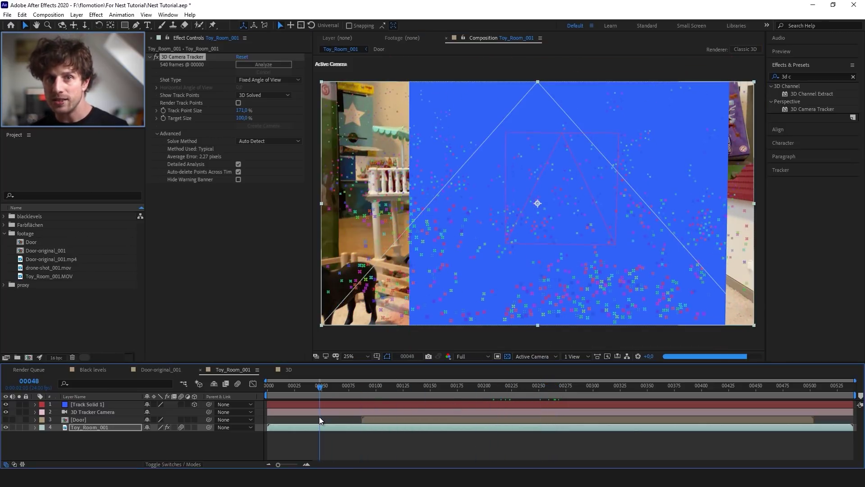
key("space")
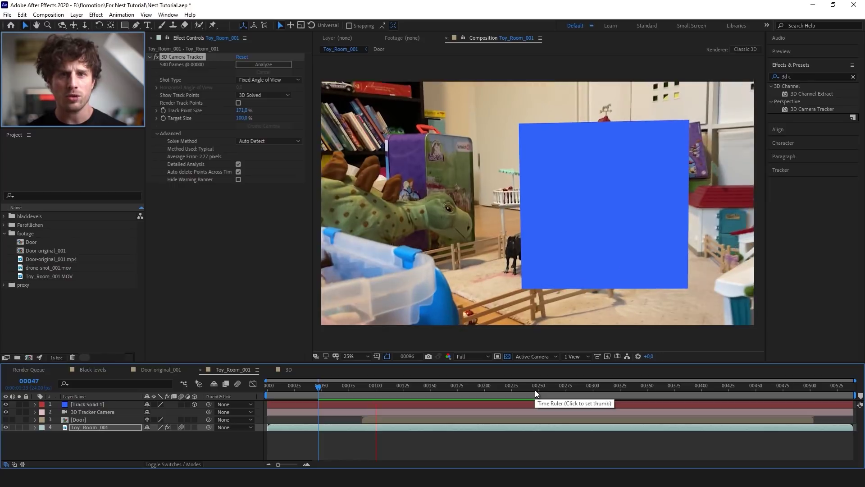
At frame 279, turn the Door layer into a visible 3D layer and hide the Track Solid 1 layer.
left_click(570, 387)
left_click(80, 420)
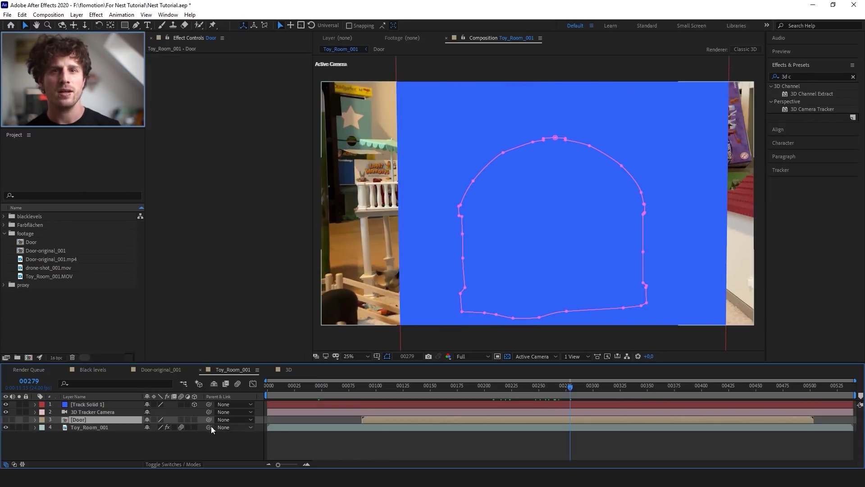
left_click(193, 420)
left_click(194, 420)
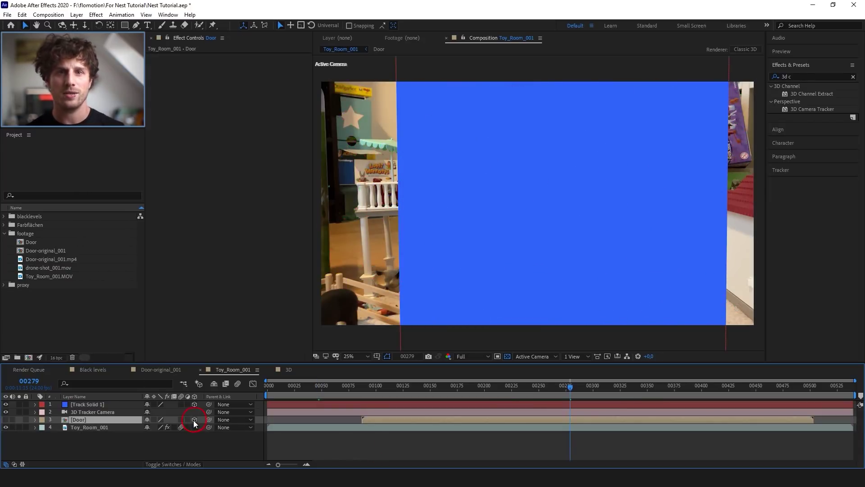
left_click(6, 404)
Copy the Transform properties of Track Solid 1 and paste them onto the Door layer.
left_click(70, 403)
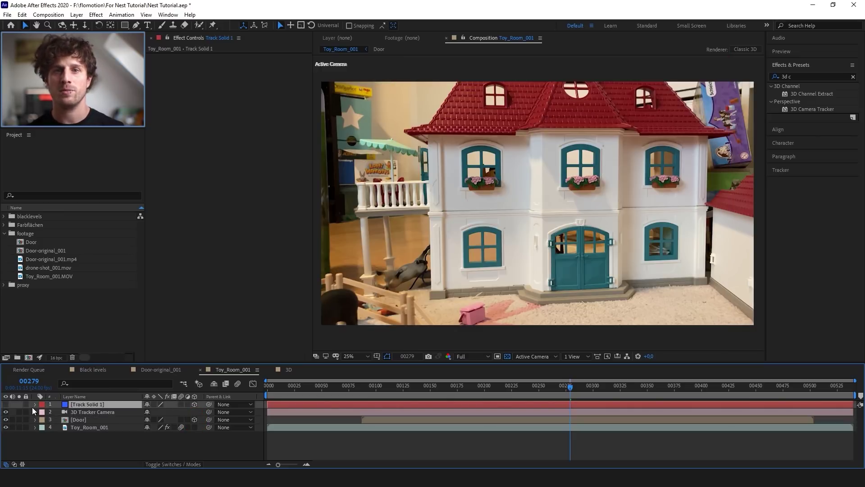
left_click(34, 405)
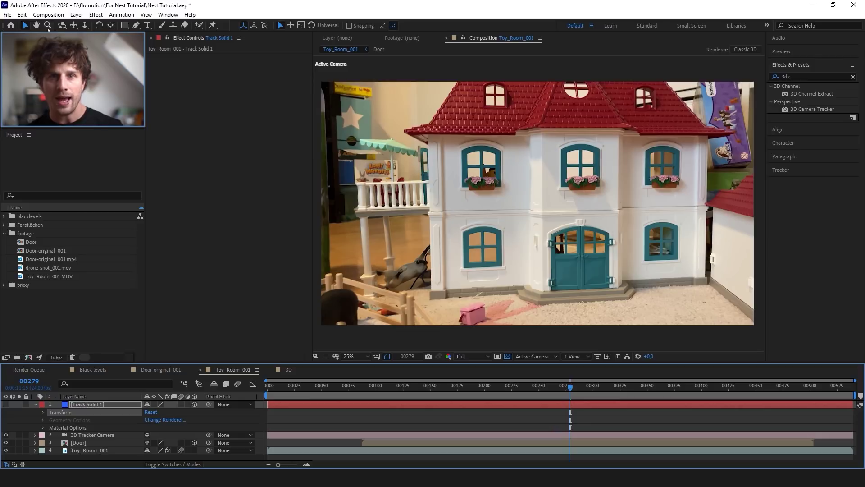
left_click(22, 14)
left_click(51, 68)
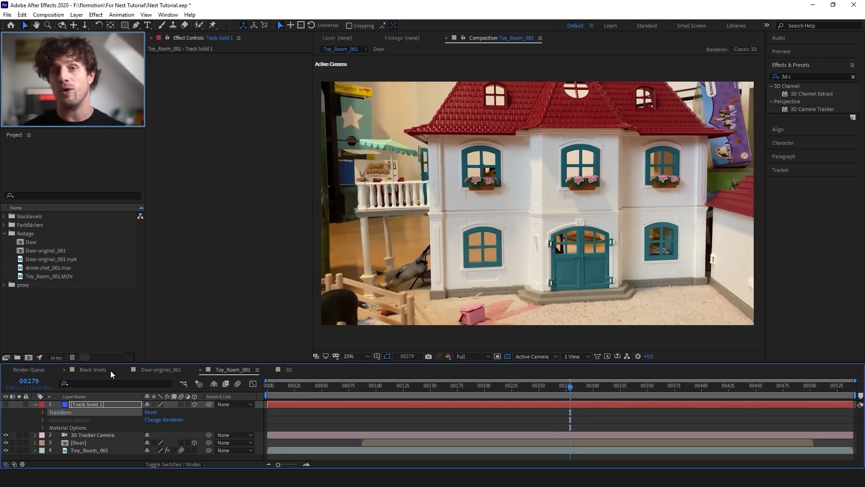
left_click(86, 443)
left_click(22, 15)
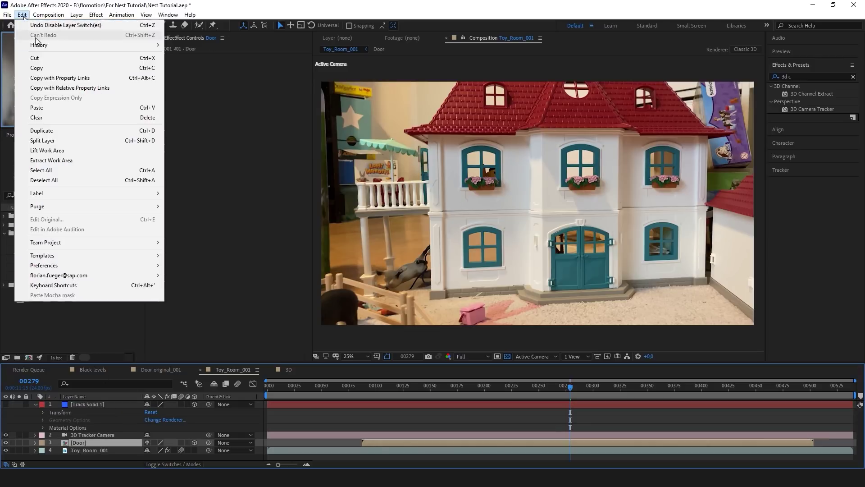
left_click(50, 107)
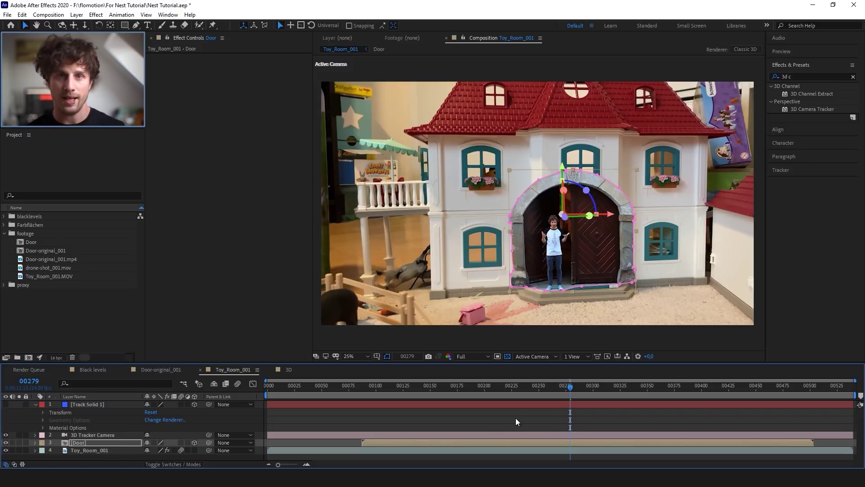
Preview the composite from frame 88 and, at frame 257, shrink and move the Door layer to fit over the dollhouse's doorway.
left_click_drag(517, 393, 363, 415)
key("space")
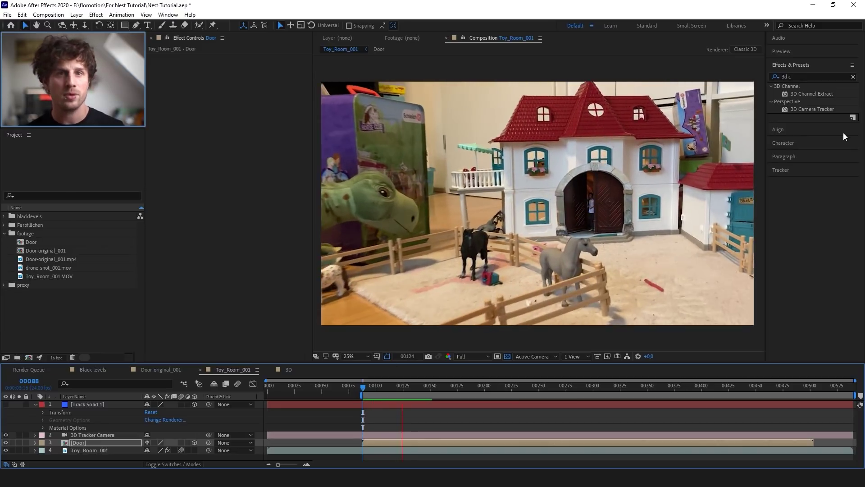
left_click_drag(531, 395, 546, 389)
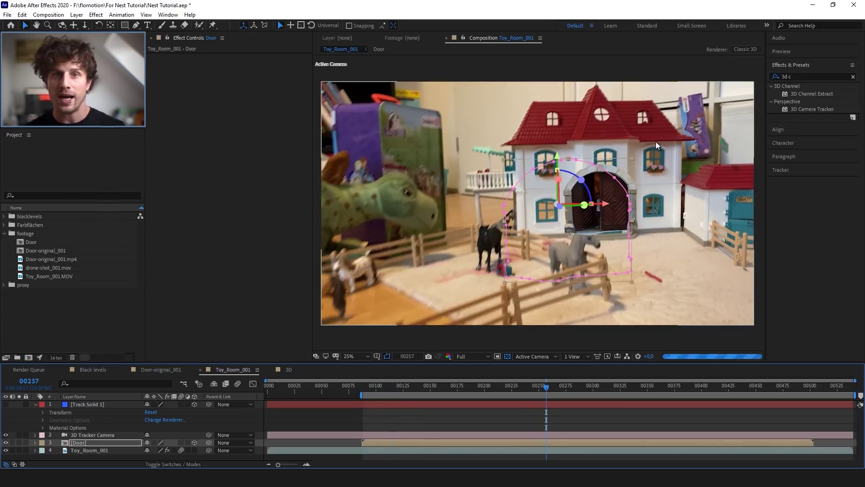
left_click_drag(608, 206, 564, 186)
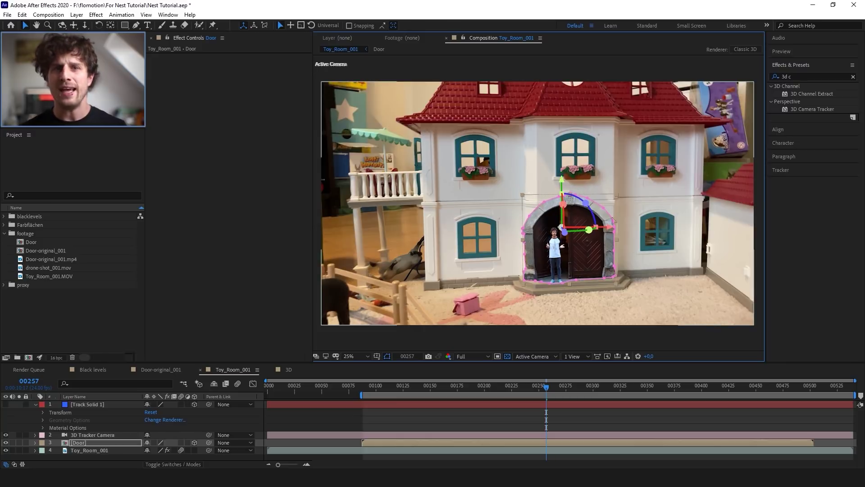
Preview the repositioned door from frame 89 and examine its fit up close at frame 376.
left_click(363, 390)
key("space")
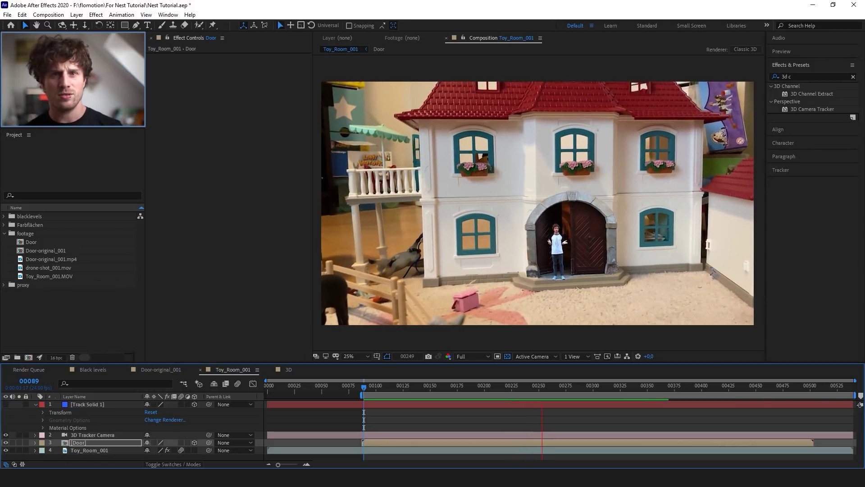
key("space")
left_click_drag(531, 382, 679, 413)
key("period")
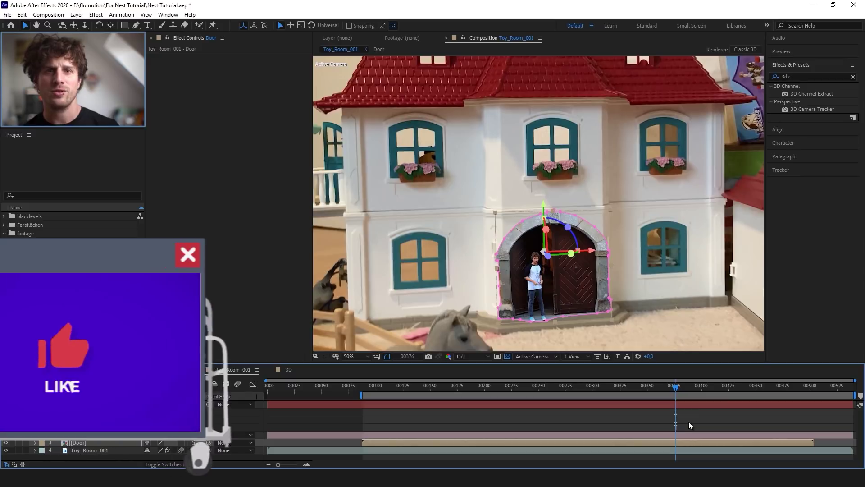
left_click(688, 421)
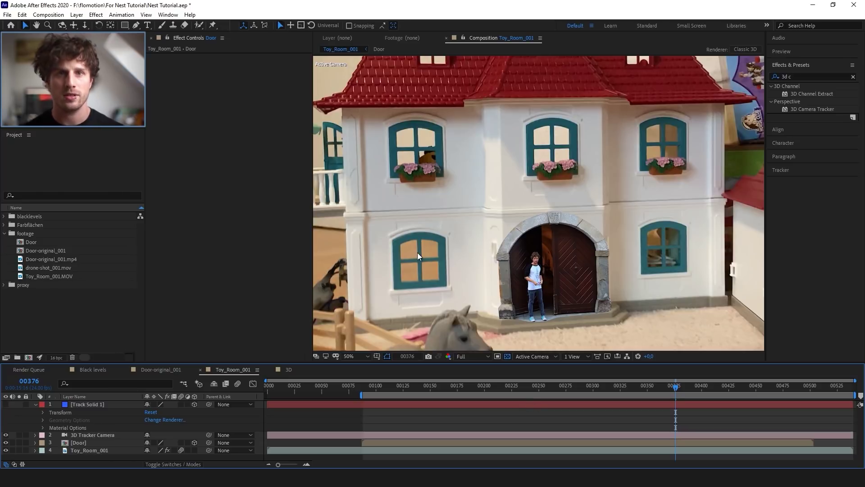
Apply the Levels, Hue/Saturation and Lumetri Color effects to the Door layer.
left_click(804, 76)
key("BackSpace")
type("levels")
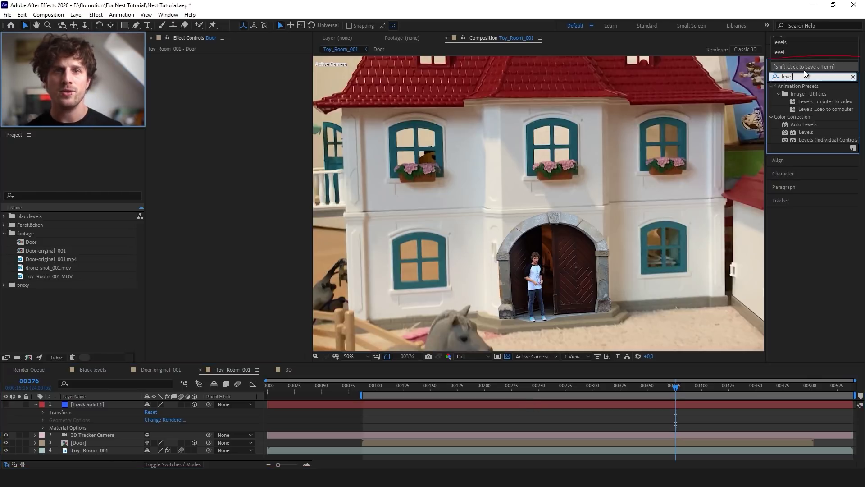
left_click_drag(806, 132, 105, 443)
left_click(811, 76)
type("hue")
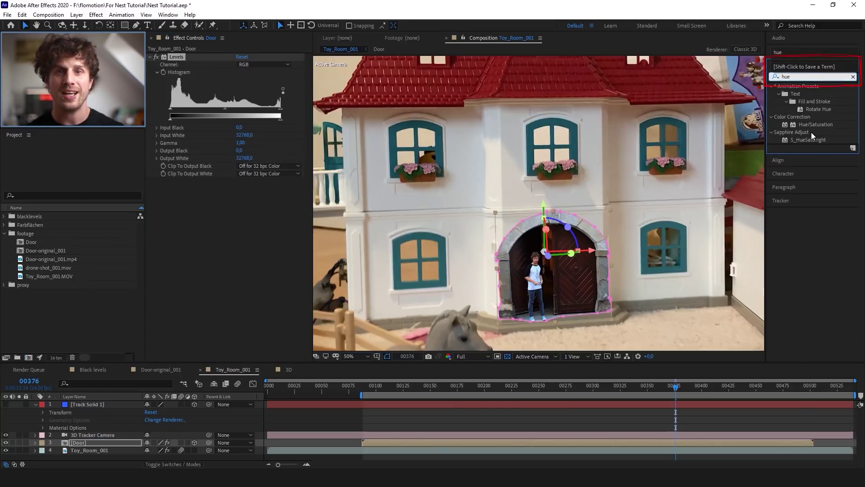
double_click(816, 124)
left_click(797, 78)
type("lumetr")
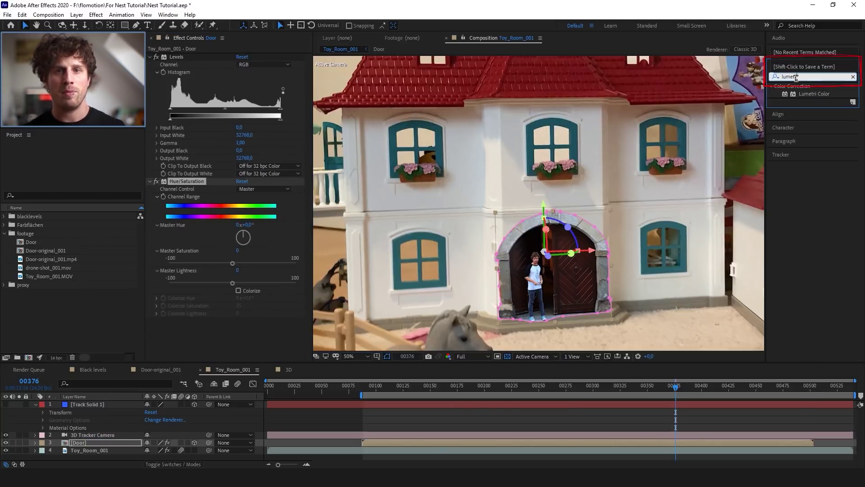
double_click(821, 95)
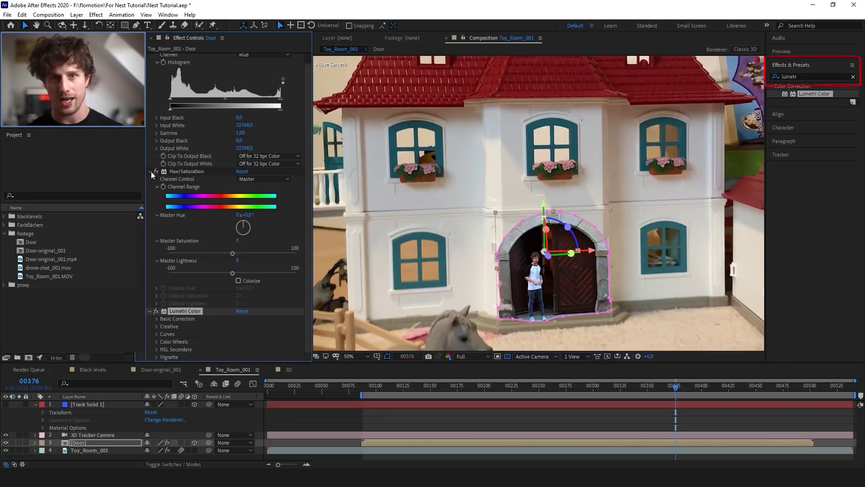
Save the Door layer's Levels, Hue/Saturation and Lumetri Color effects together as an animation preset named Flo CC.
left_click(150, 171)
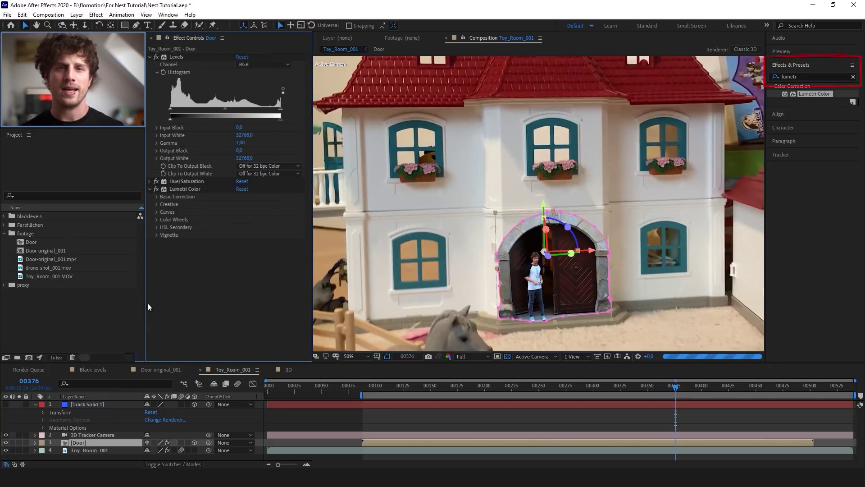
left_click(150, 189)
left_click(149, 57)
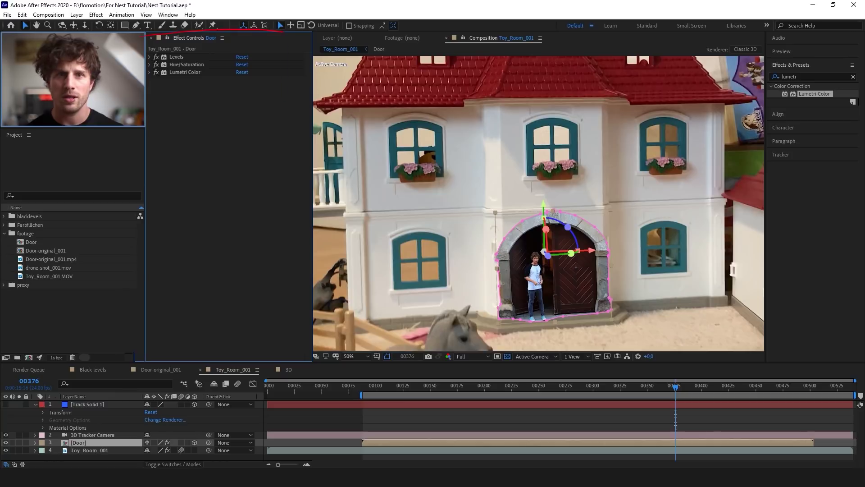
left_click(179, 58)
left_click(182, 65, "ctrl")
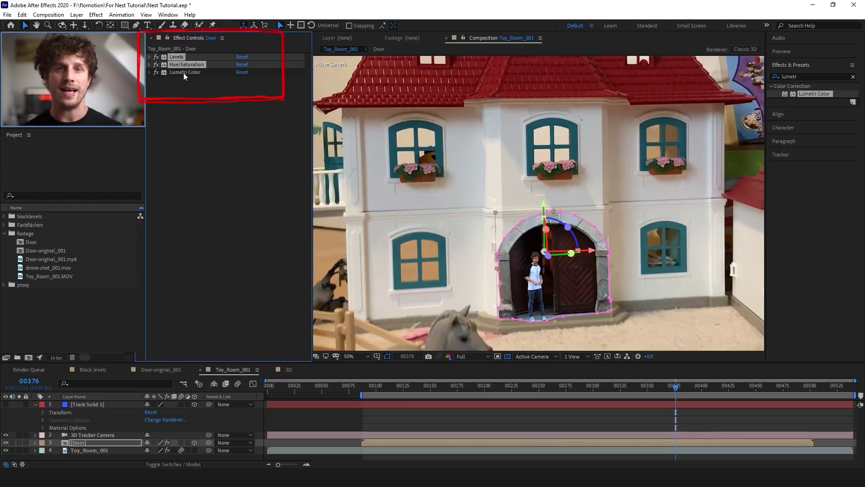
left_click(183, 73, "ctrl")
left_click(118, 16)
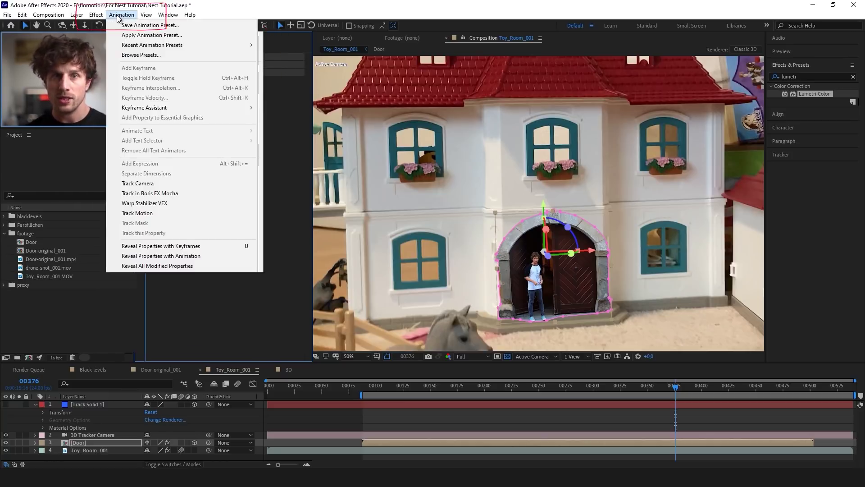
left_click(157, 26)
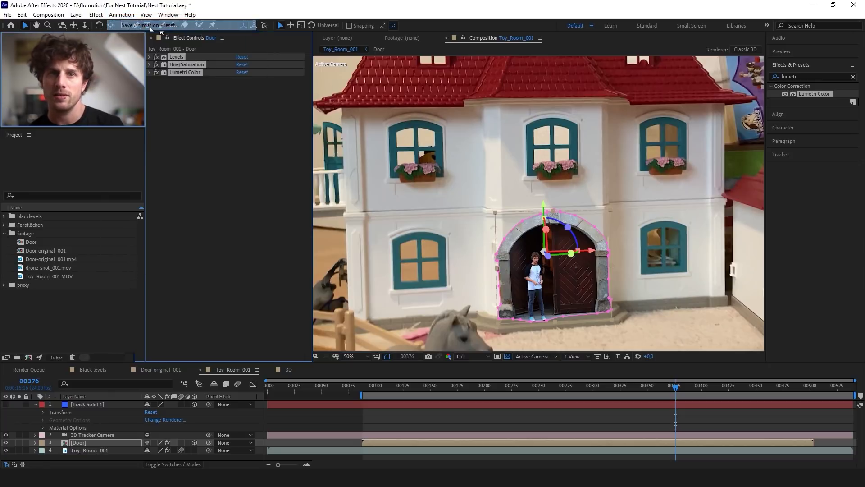
left_click_drag(270, 31, 412, 53)
type("Flo CC")
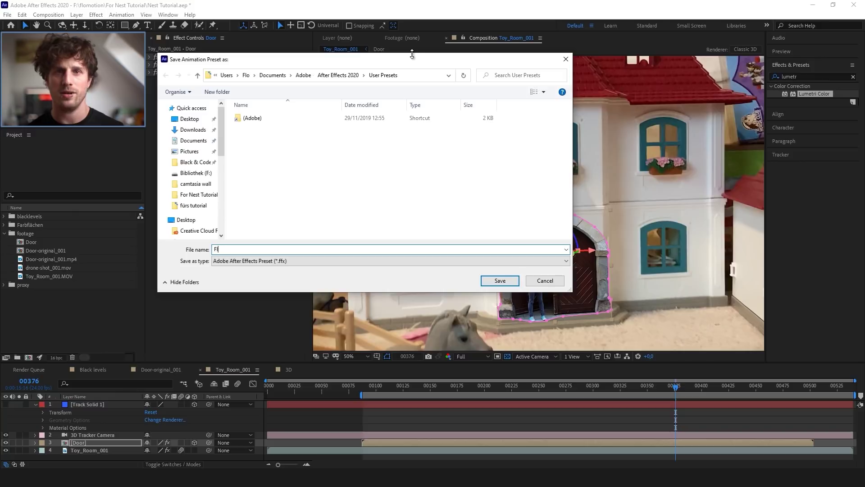
left_click(499, 280)
Find the Flo CC user preset, apply it to the Door layer and delete the duplicate effects it adds.
left_click(802, 75)
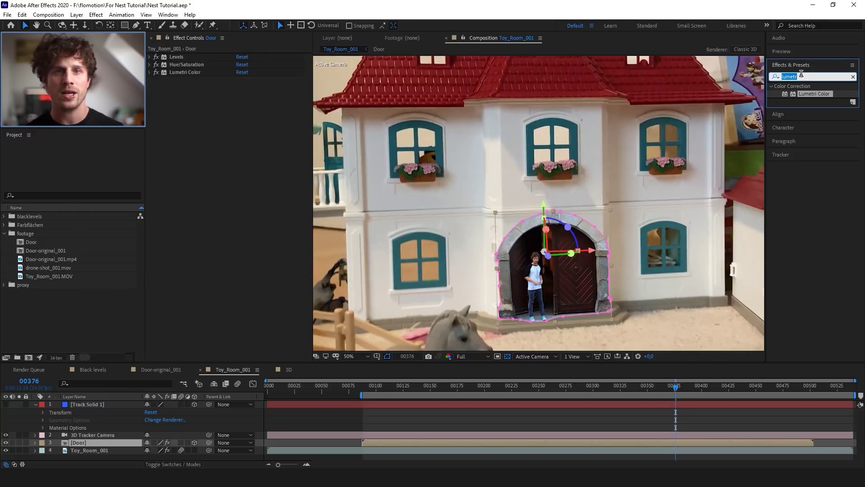
type("fl")
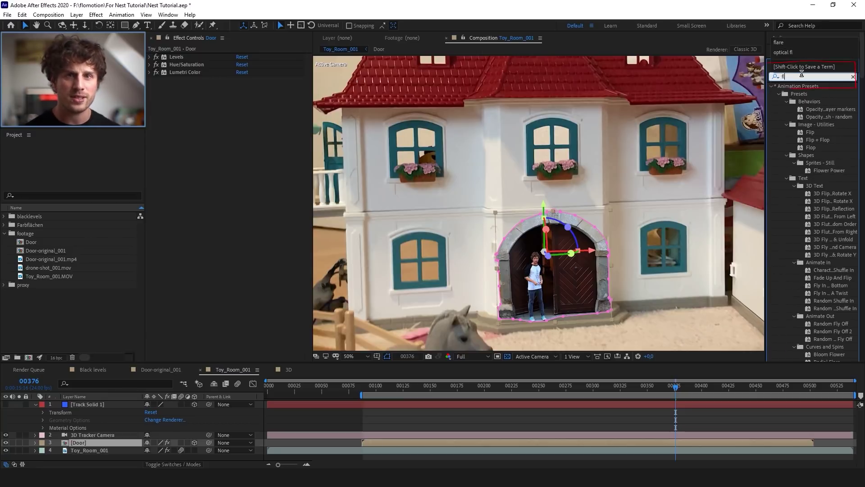
type("o cc")
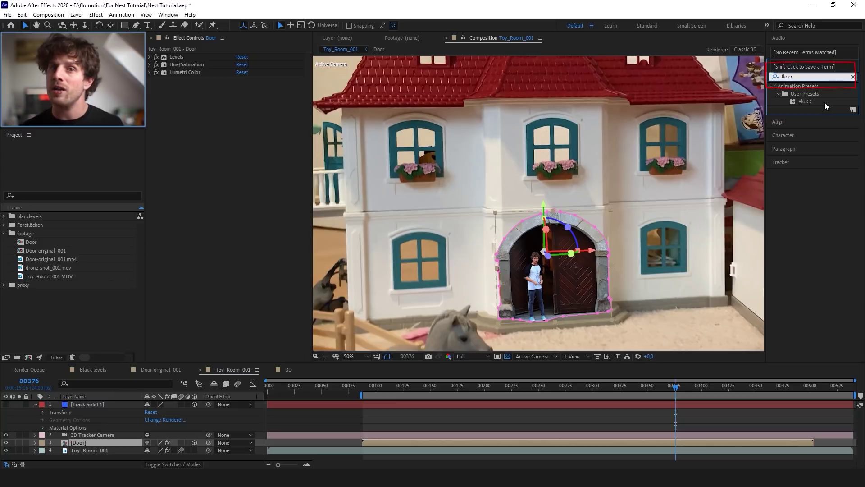
left_click_drag(813, 101, 259, 124)
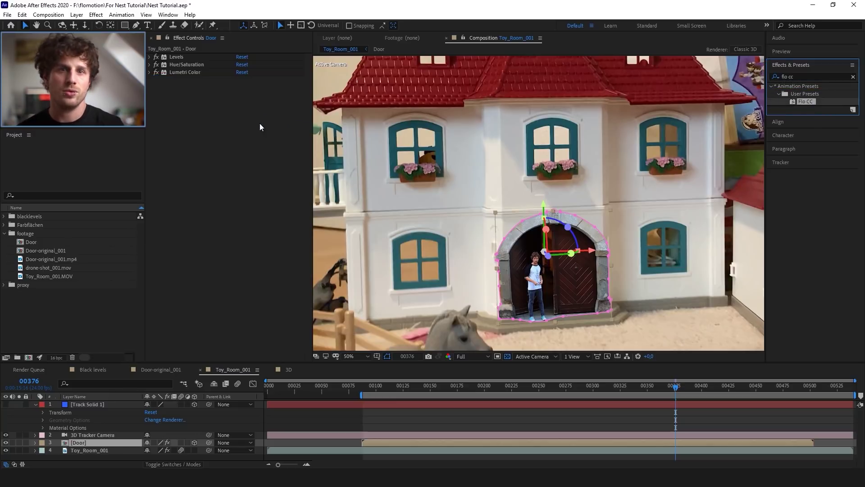
left_click(151, 57, "ctrl")
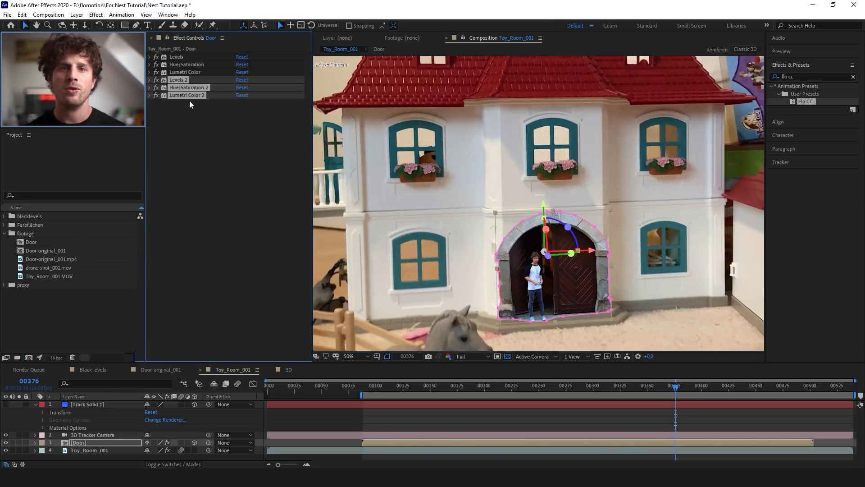
key("Delete")
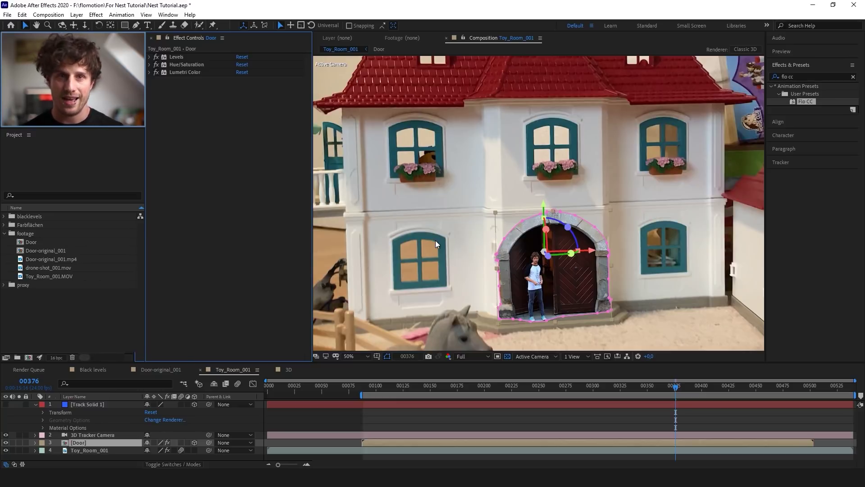
Raise the viewer exposure to +1.2 and lower the Input White of the Door's Levels effect to about 28270.
left_click(149, 57)
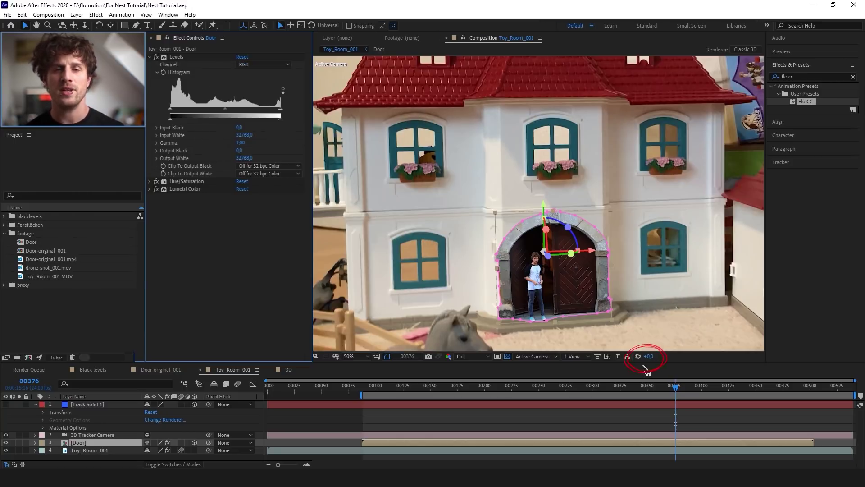
left_click_drag(644, 358, 661, 358)
left_click(281, 111)
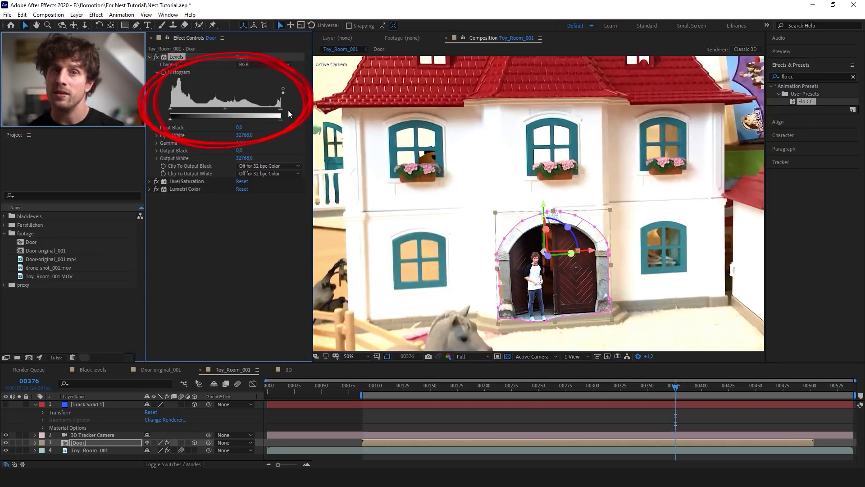
left_click_drag(281, 110, 265, 112)
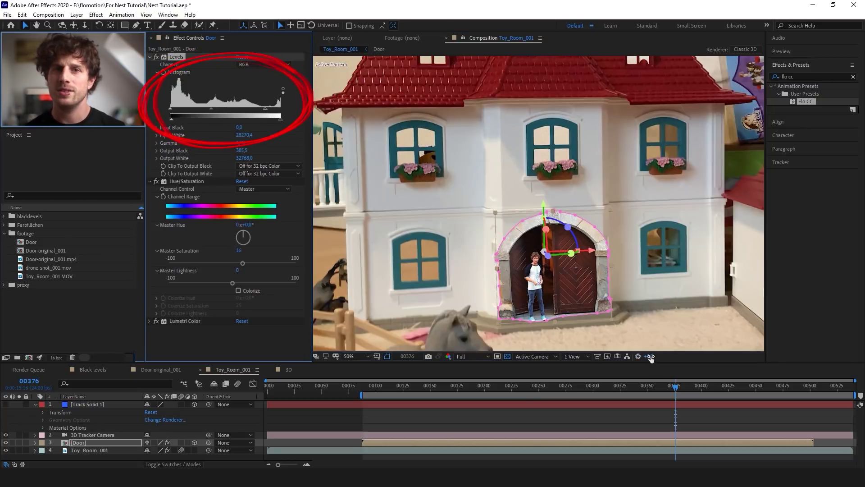
Lift the Levels Output Black to about 5011 while judging the blacks at a strongly raised viewer exposure, and reset the exposure.
left_click_drag(650, 357, 696, 356)
left_click_drag(171, 118, 172, 123)
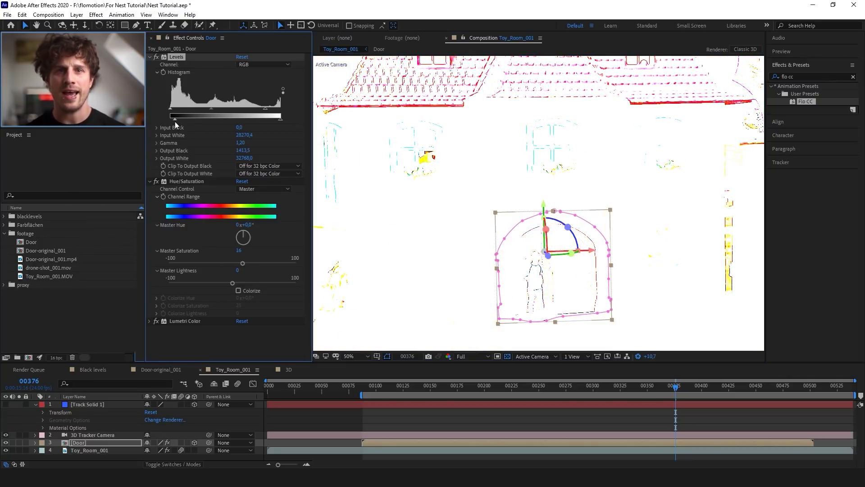
left_click_drag(646, 361, 705, 365)
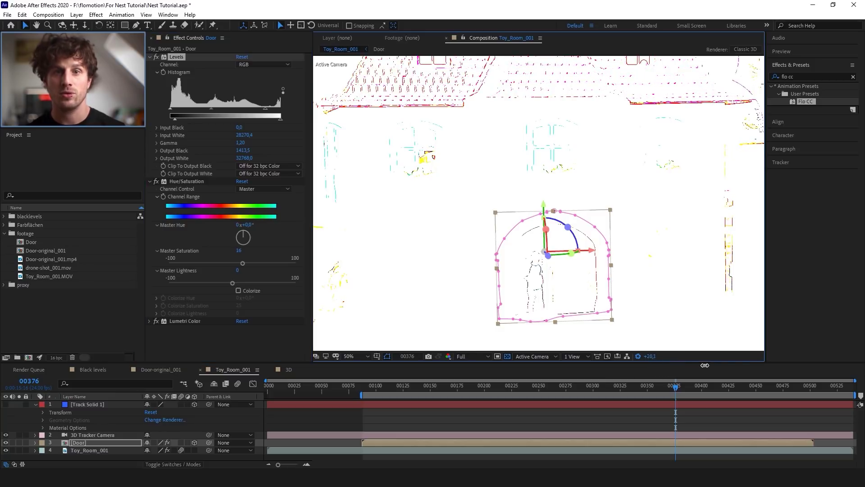
mouse_move(177, 120)
left_mouse_down()
mouse_move(202, 123)
mouse_move(188, 124)
left_mouse_up()
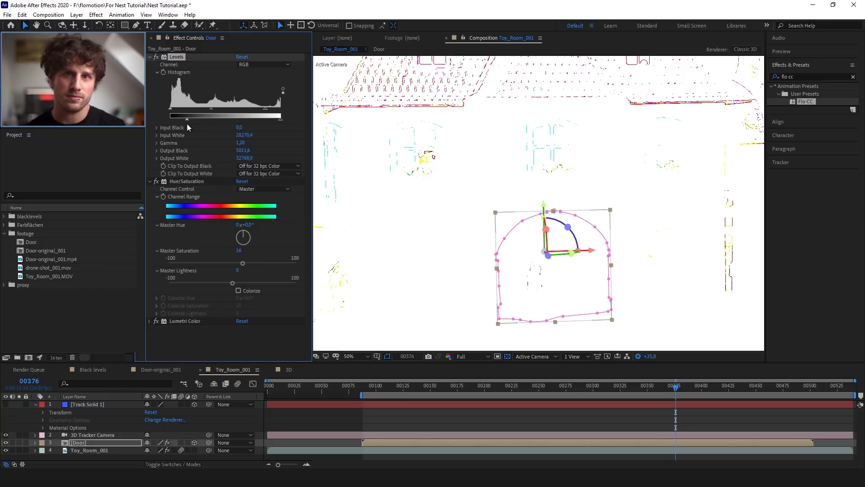
left_click(638, 356)
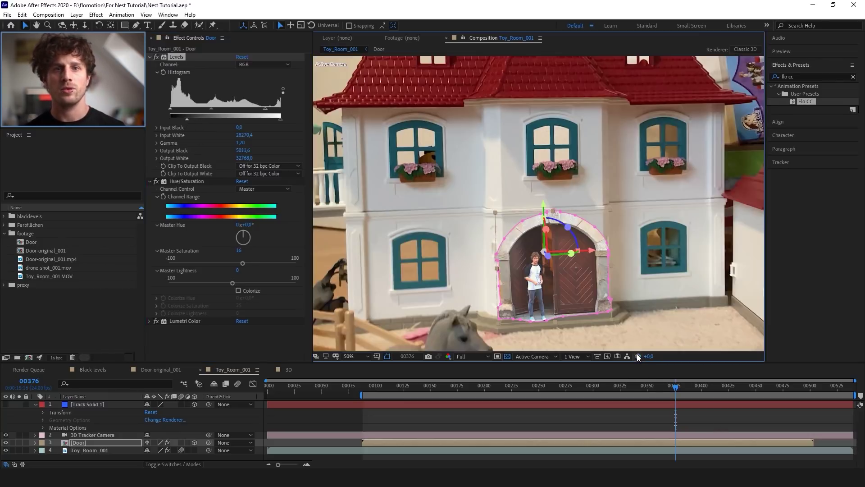
Set the white balance Temperature to 22 in the Lumetri Color effect's Basic Correction.
left_click(150, 181)
left_click(150, 189)
left_click(156, 196)
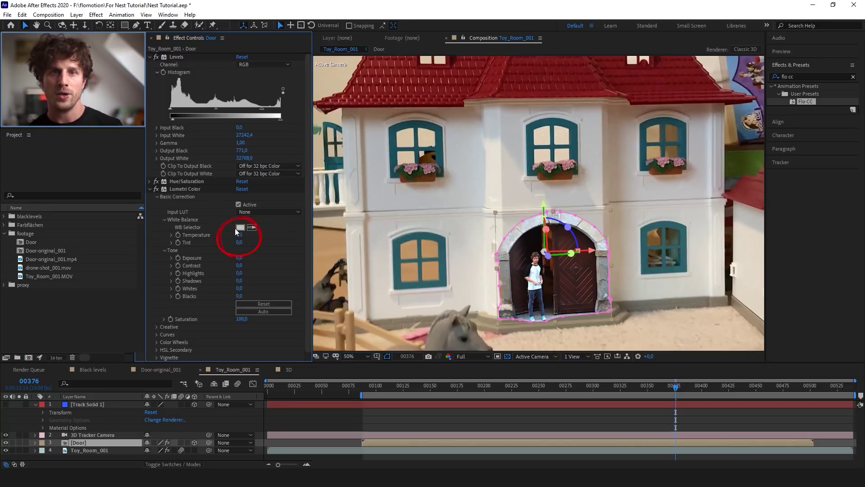
left_click_drag(239, 235, 253, 232)
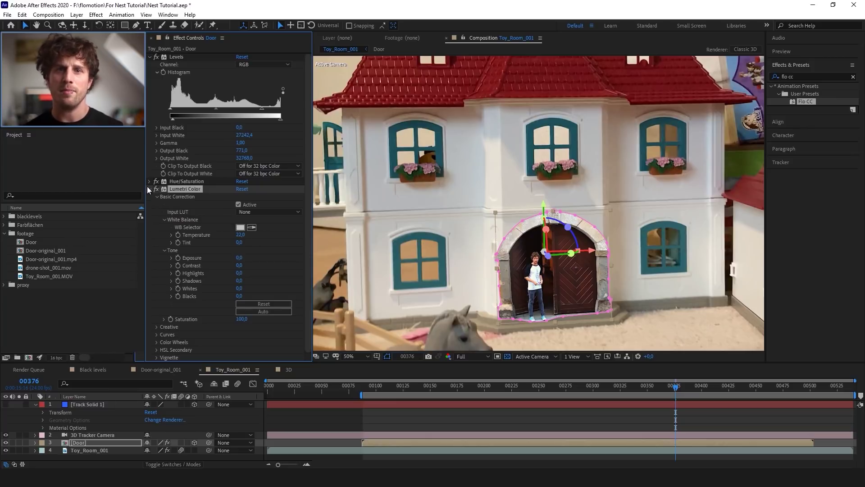
Set the Master Saturation of the Door's Hue/Saturation effect to 16.
left_click(149, 189)
left_click(149, 181)
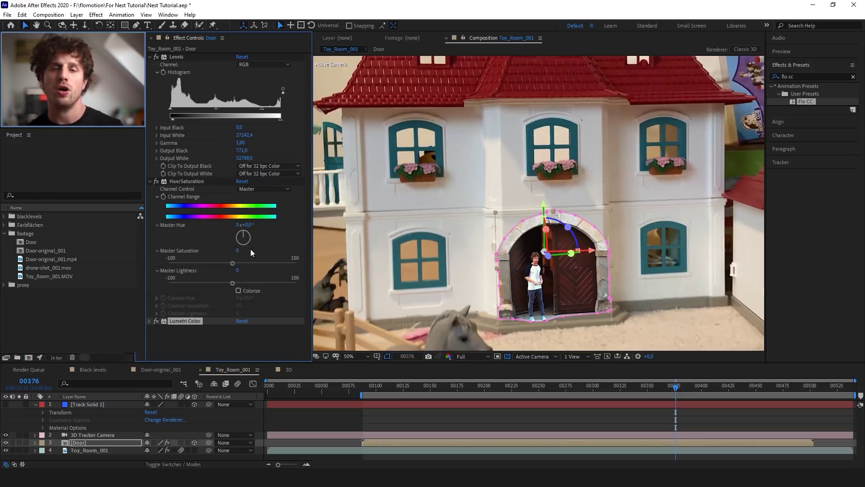
left_click(233, 264)
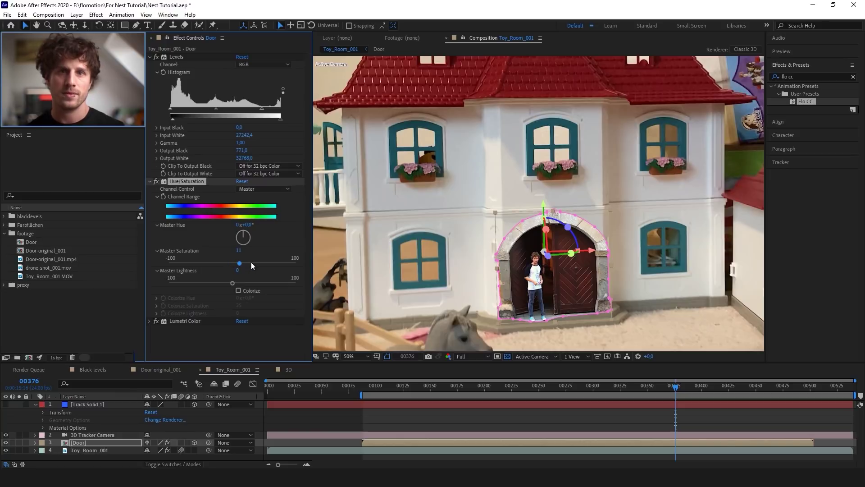
left_click_drag(270, 264, 261, 263)
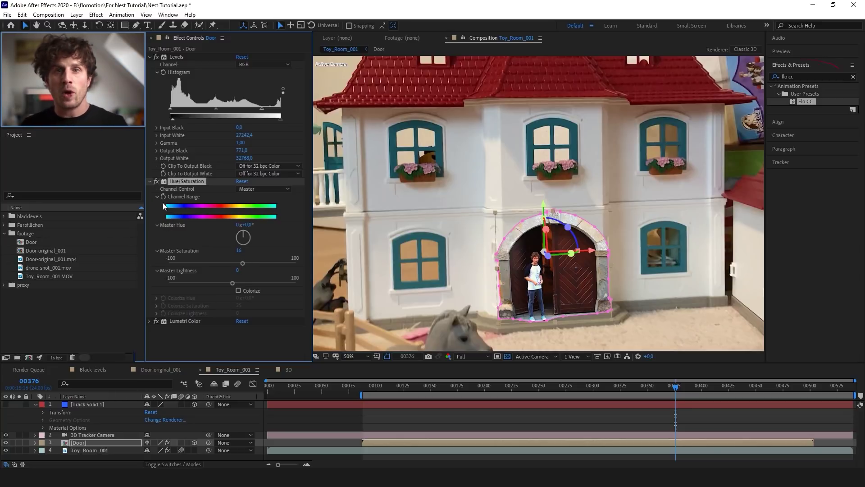
Search the effects for "change" and add the Change Color effect to the Door layer after Lumetri Color.
double_click(804, 74)
triple_click(804, 75)
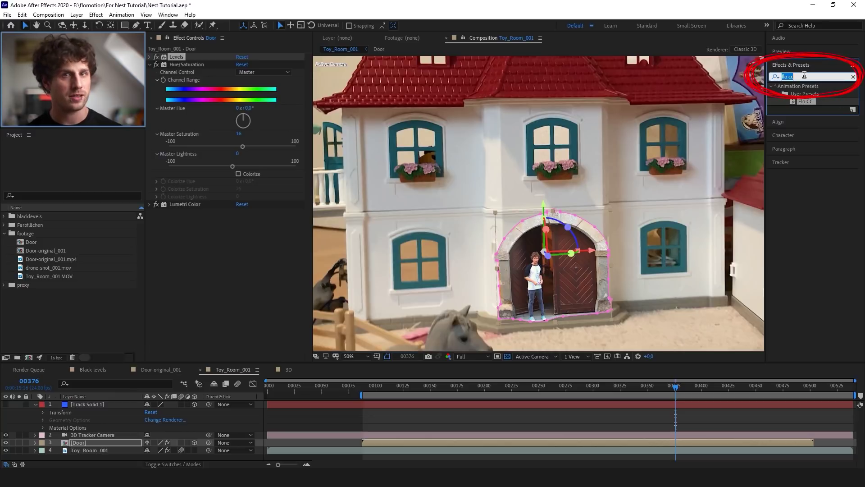
type("change")
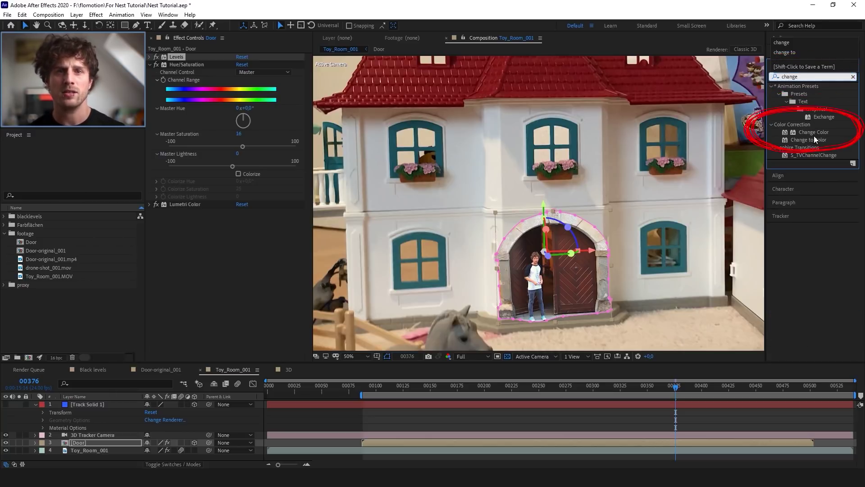
left_click_drag(818, 133, 242, 228)
Sample the door's brown as Color To Change, with hue transform -8, lightness -3, saturation 31 and matching softness 17%.
left_click(253, 249)
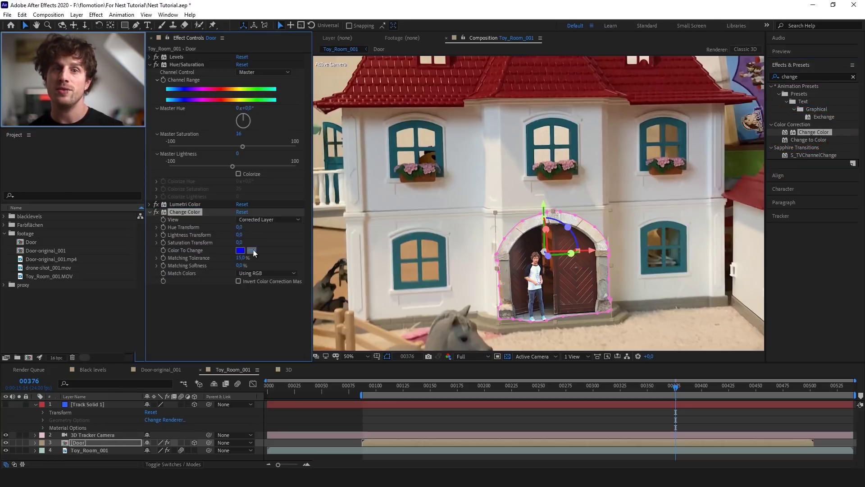
left_click(572, 280)
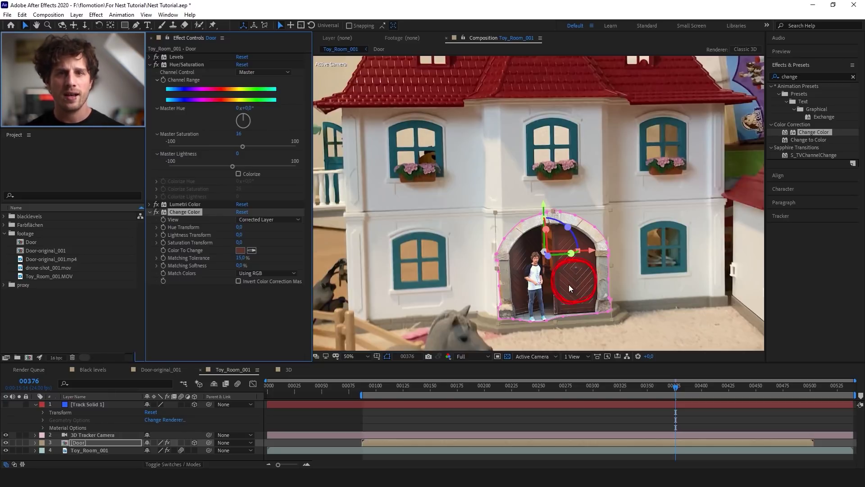
mouse_move(240, 227)
left_mouse_down()
mouse_move(253, 231)
mouse_move(241, 234)
left_mouse_up()
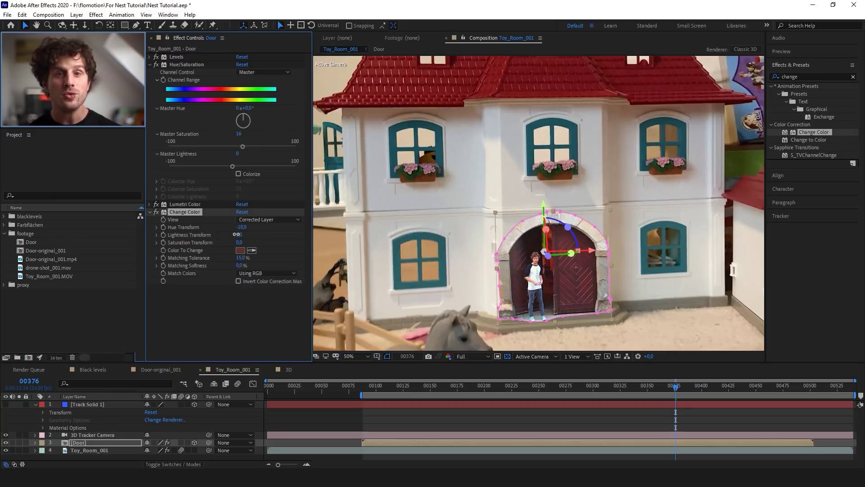
left_click_drag(242, 234, 248, 266)
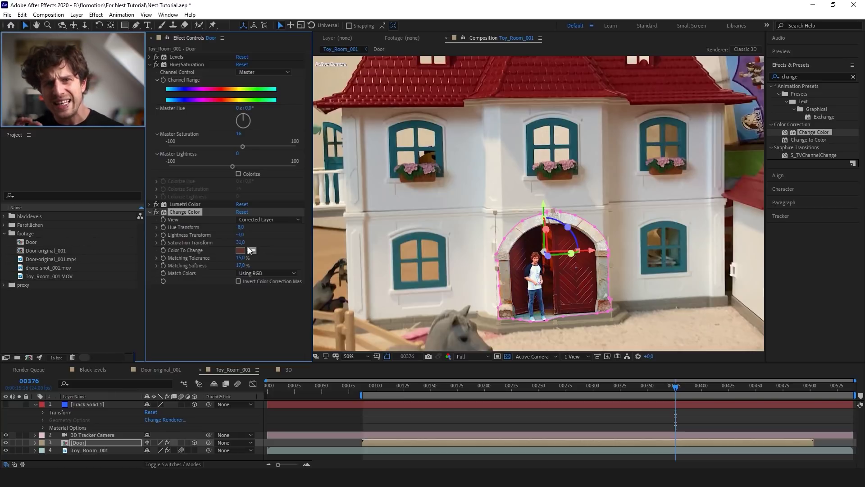
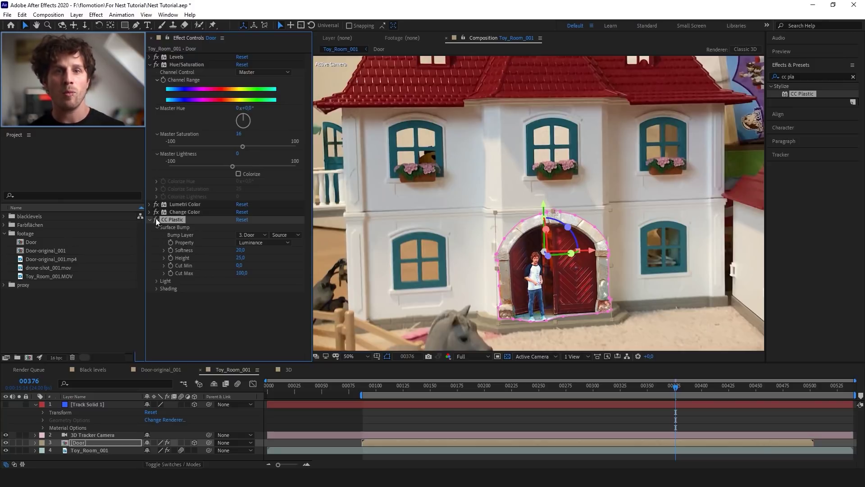
Reduce the CC Plastic effect's Light Intensity to 57 on the Door layer and deselect the layer.
left_click(148, 287)
left_click(157, 282)
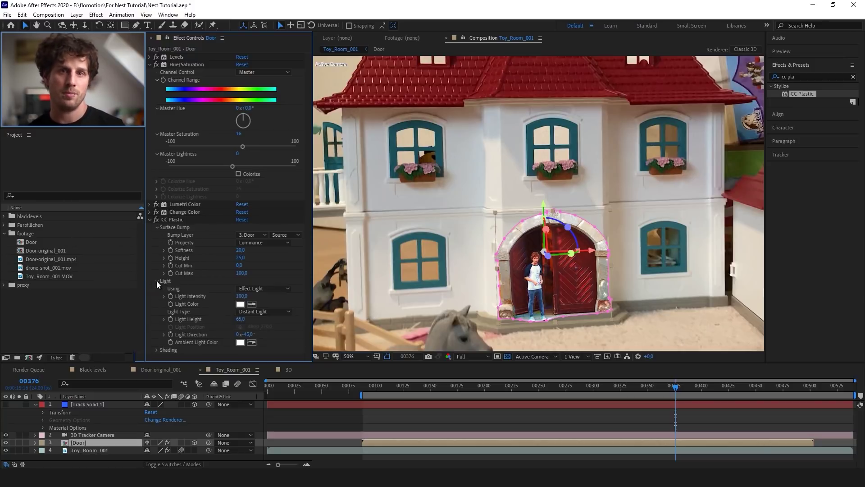
left_click_drag(239, 296, 284, 300)
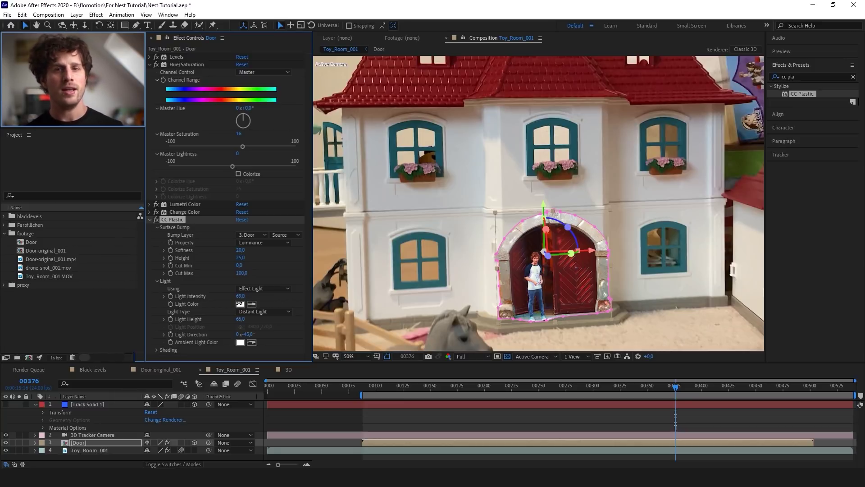
left_click_drag(234, 303, 233, 303)
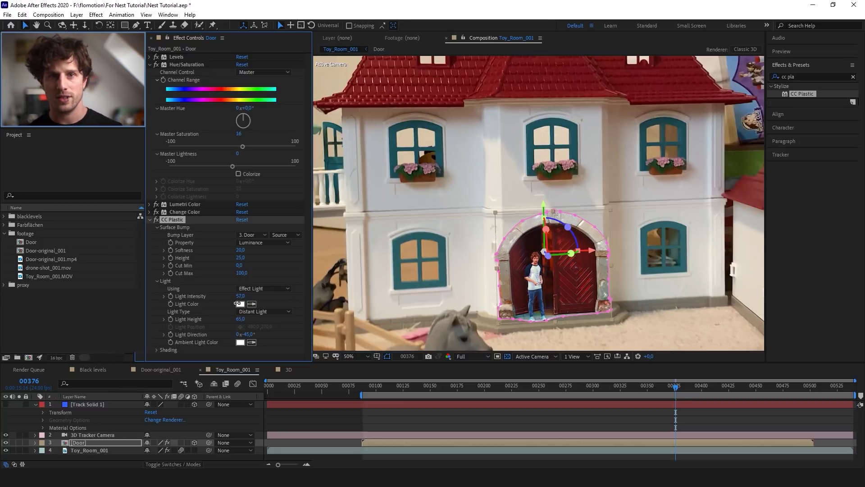
left_click(150, 220)
left_click(696, 320)
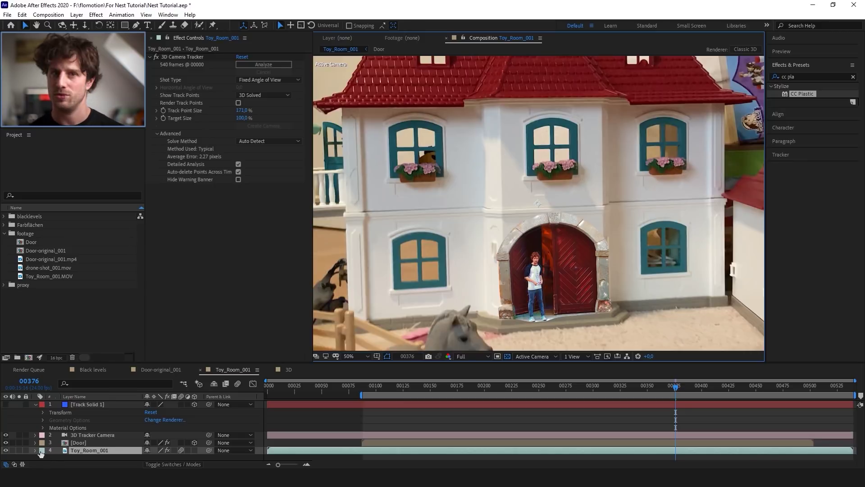
Create a 3840 x 2160 solid above Toy_Room_001, colored dark yellow from the shadow beside the dollhouse.
left_click(34, 405)
left_click(77, 14)
mouse_move(135, 23)
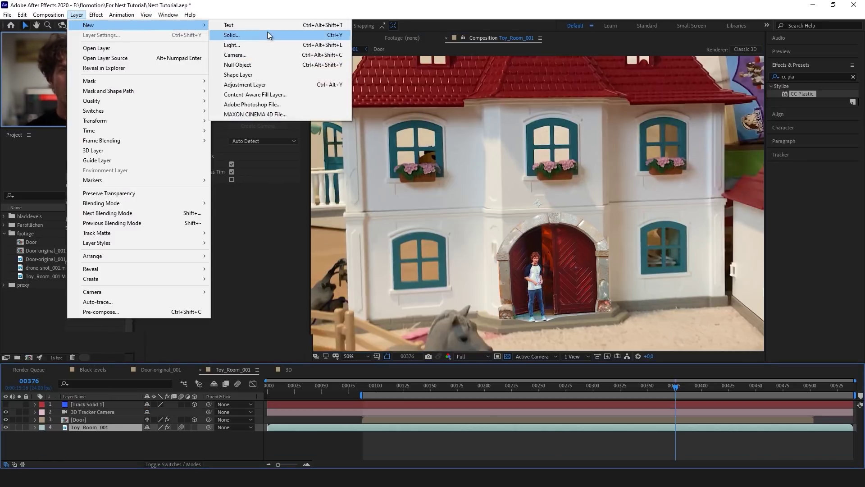
left_click(268, 33)
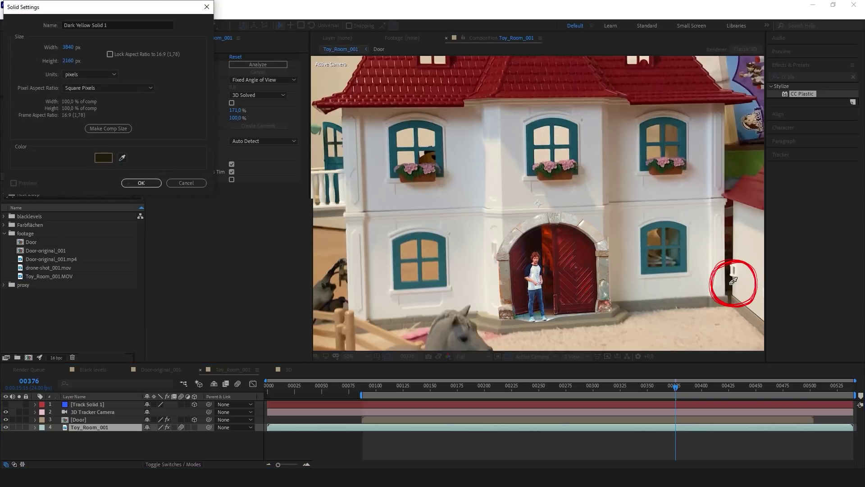
left_click(137, 183)
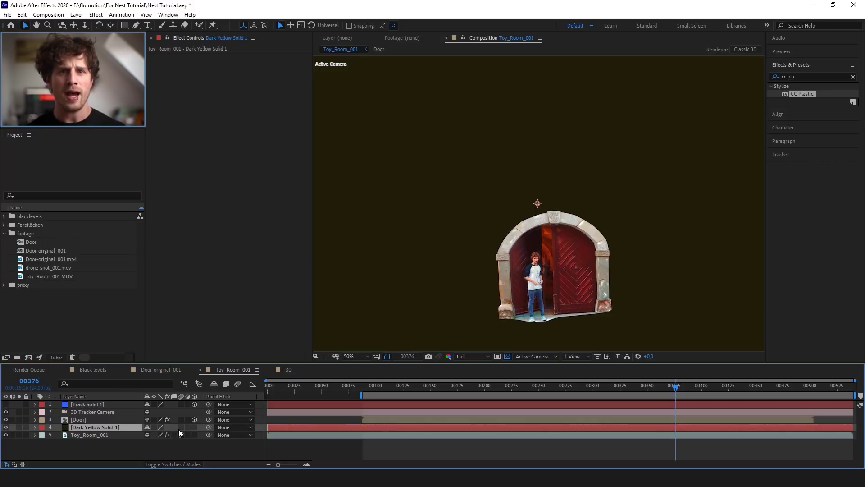
Make Dark Yellow Solid 1 a 3D layer and copy the Transform properties of Track Solid 1 onto it.
left_click(85, 404)
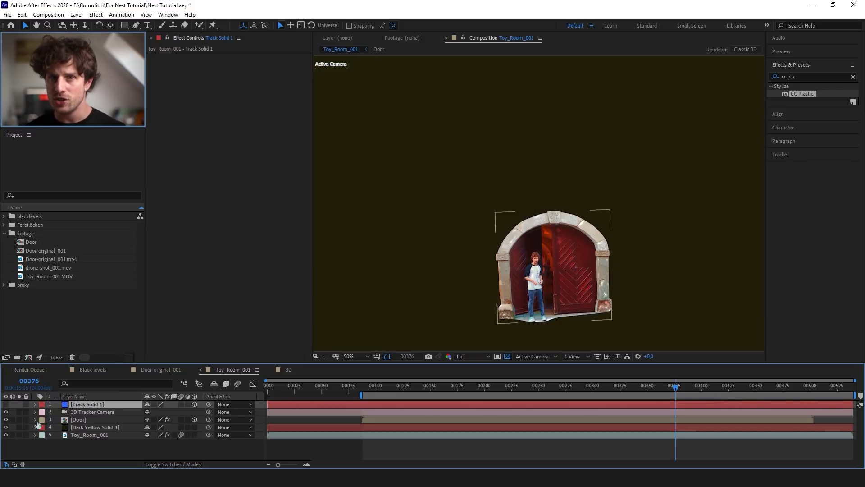
left_click(35, 403)
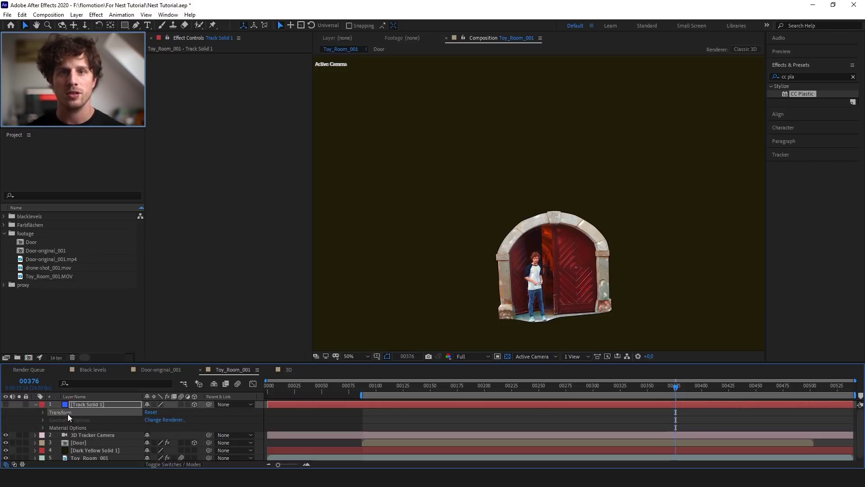
left_click(35, 404)
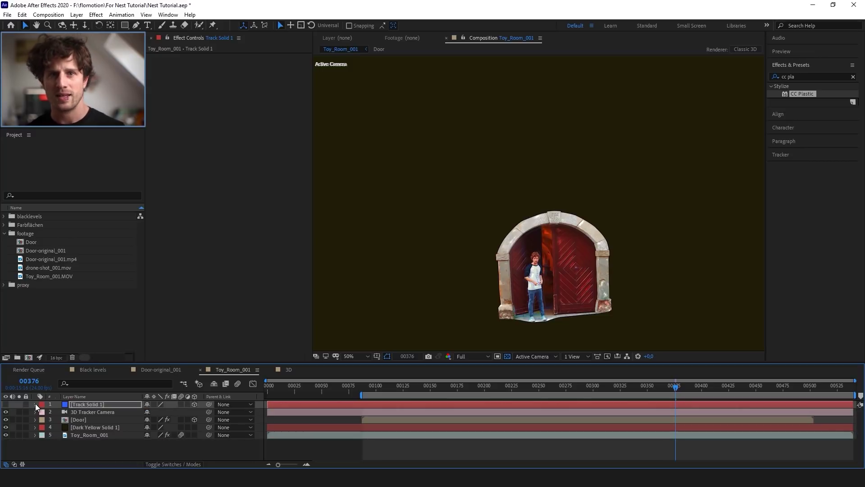
left_click(81, 427)
left_click(195, 427)
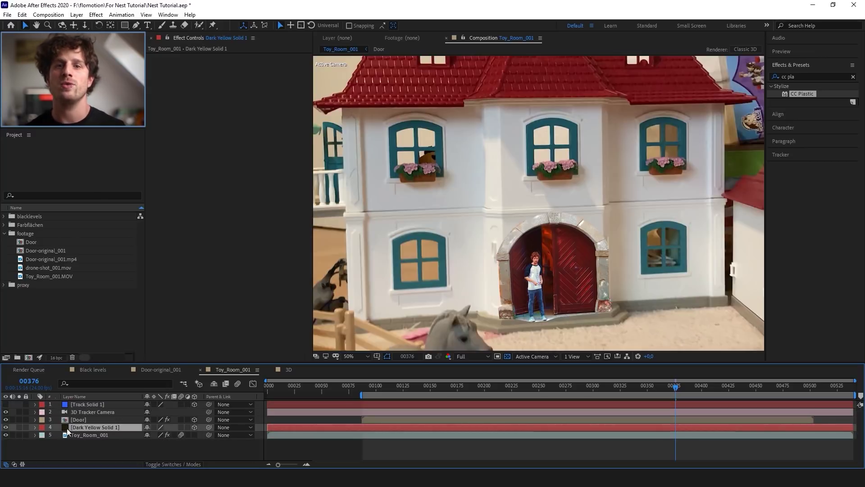
left_click(35, 426)
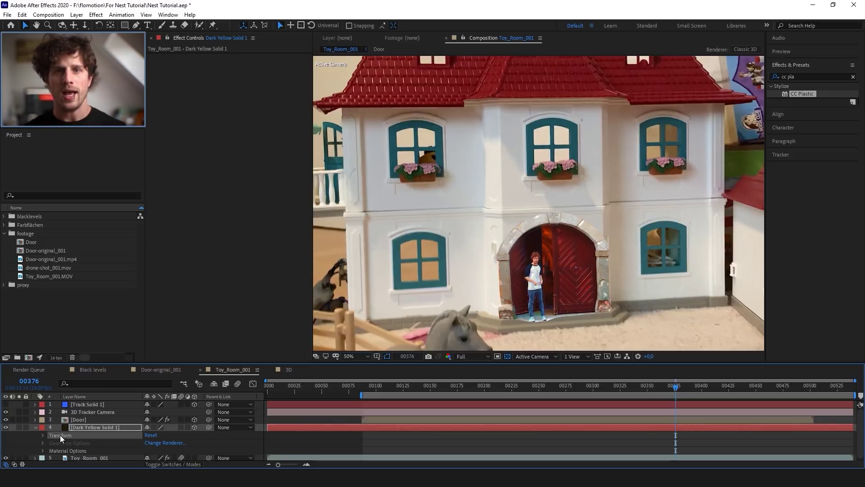
Move Dark Yellow Solid 1 above the Door layer and mask it along the door arch with the Pen tool, feathered 11 pixels.
key("ctrl+bracketright")
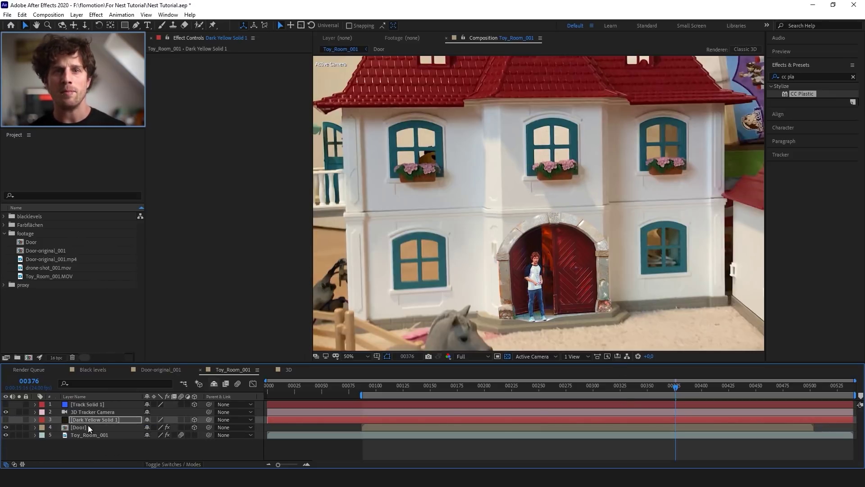
key("g")
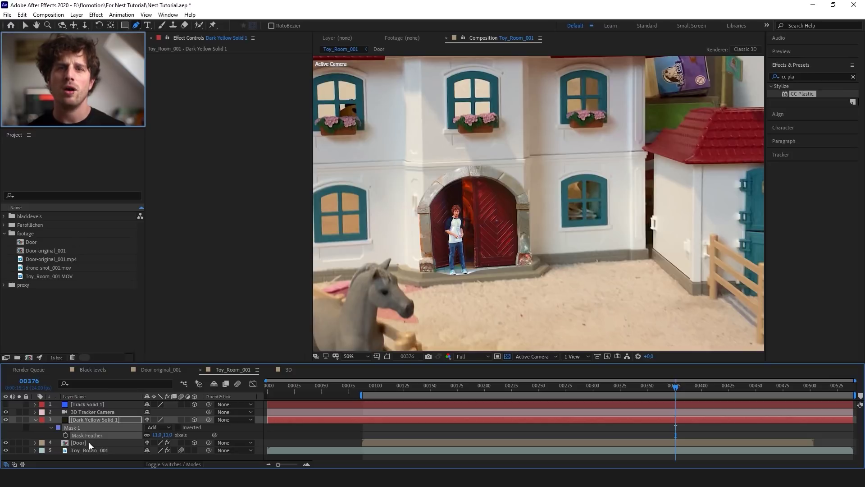
Set the opacity of Dark Yellow Solid 1 to 23% and hide the solid to compare the door without its shading.
left_click(94, 420)
key("period")
key("t")
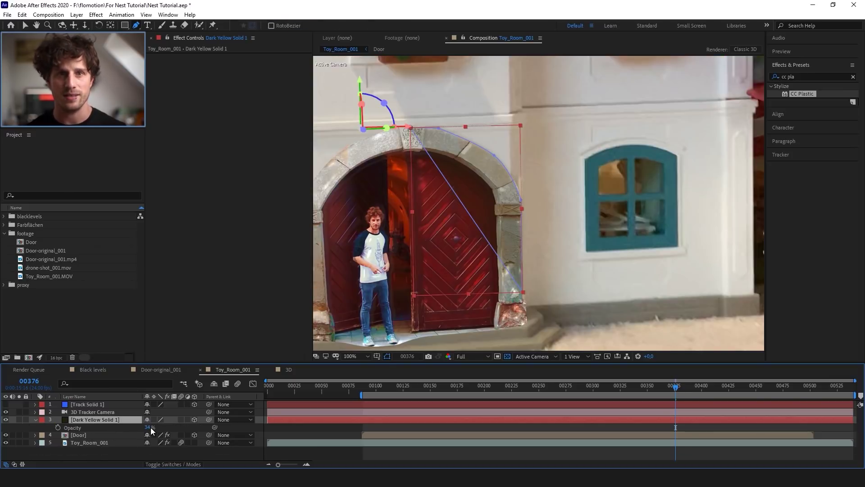
left_click_drag(151, 427, 210, 434)
left_click(6, 420)
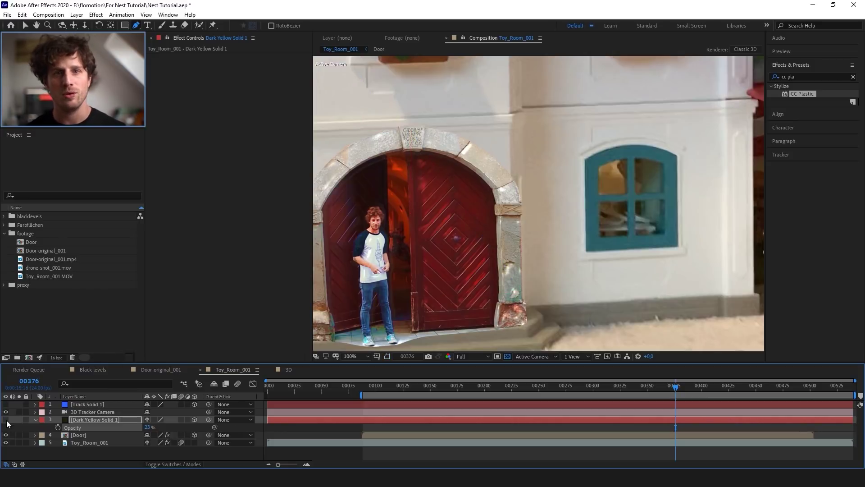
Make Dark Yellow Solid 1 visible again, comparing the door with and without its shading in a wider view.
left_click(350, 452)
scroll(419, 266, "down", 2)
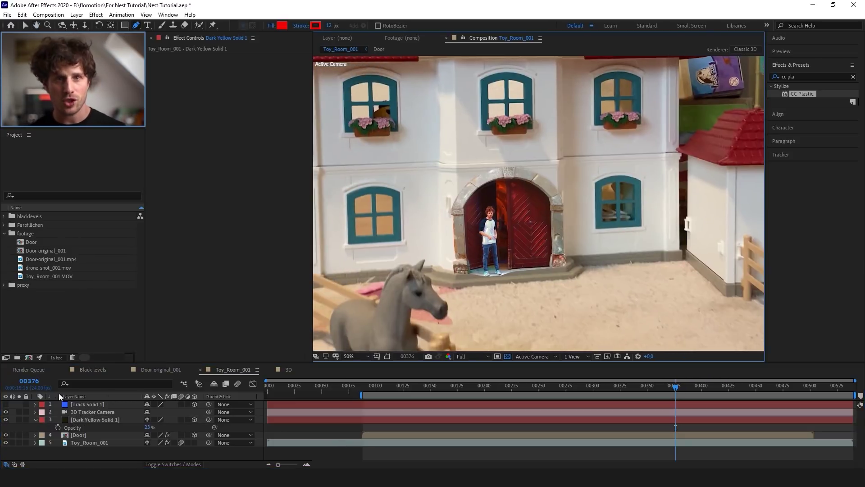
left_click(6, 421)
left_click(5, 421)
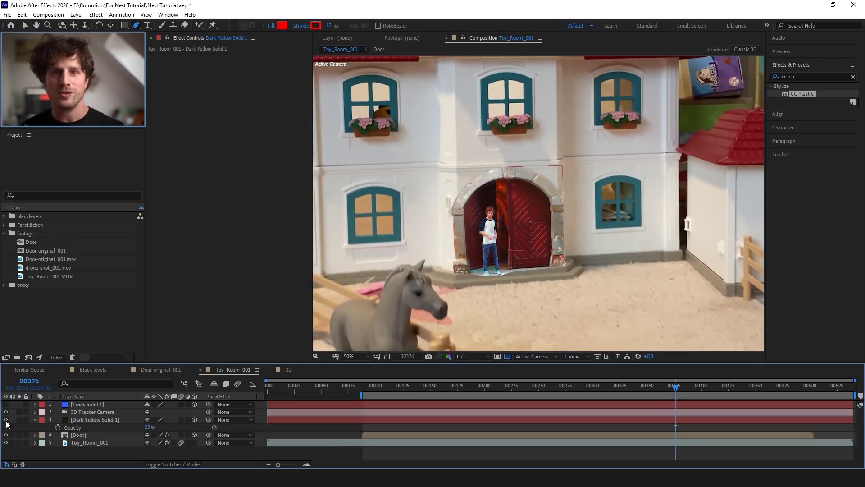
left_click(6, 420)
left_click(6, 420)
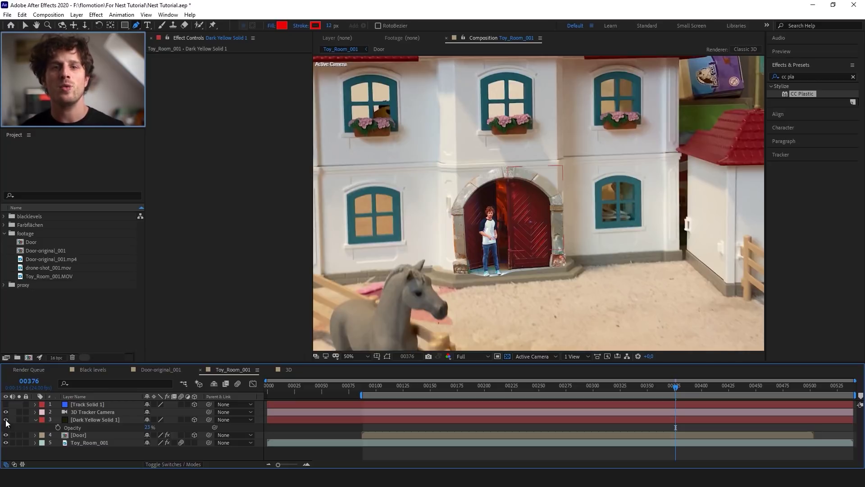
Duplicate the Toy_Room_001 layer at frame 206, place the copy above Dark Yellow Solid 1 and rename it horse.
left_click_drag(415, 401, 491, 399)
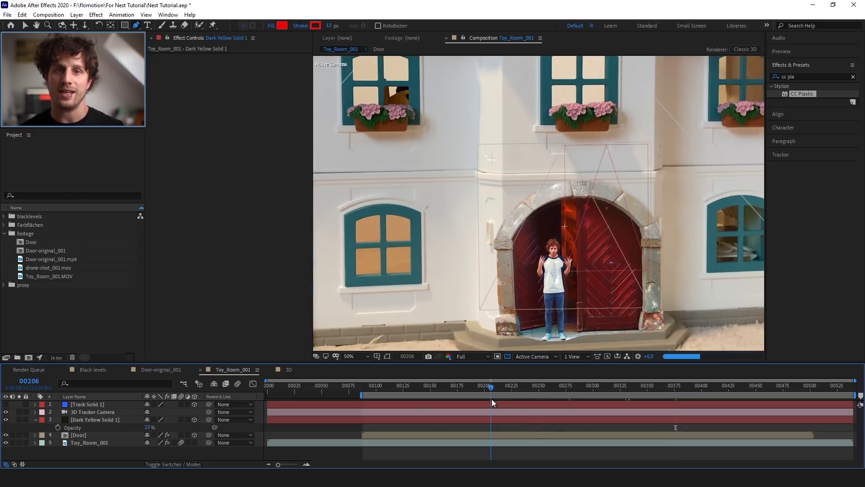
scroll(519, 289, "down", 2)
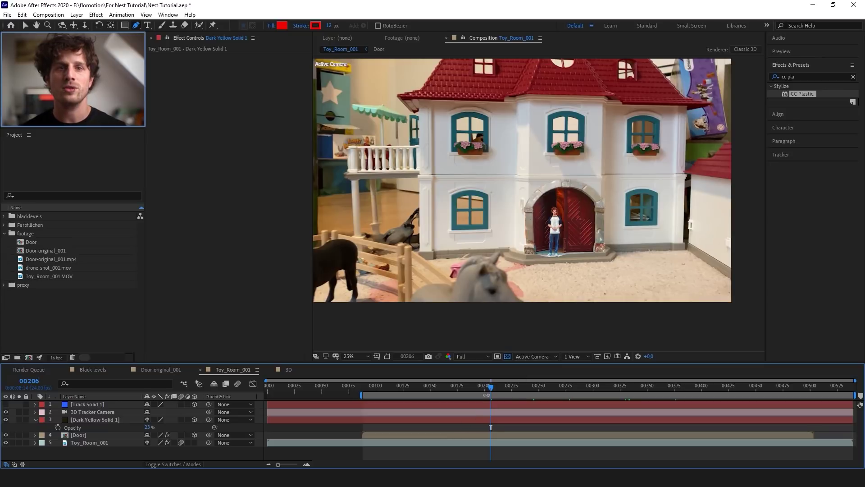
left_click(104, 442)
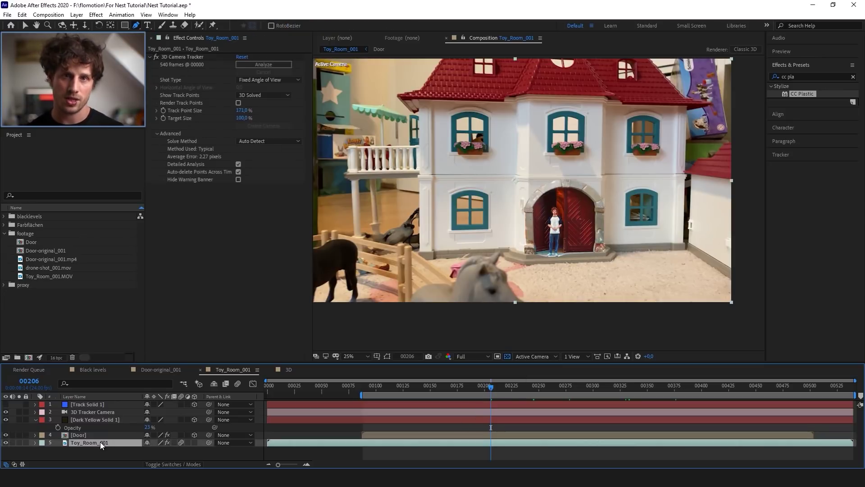
key("ctrl+d")
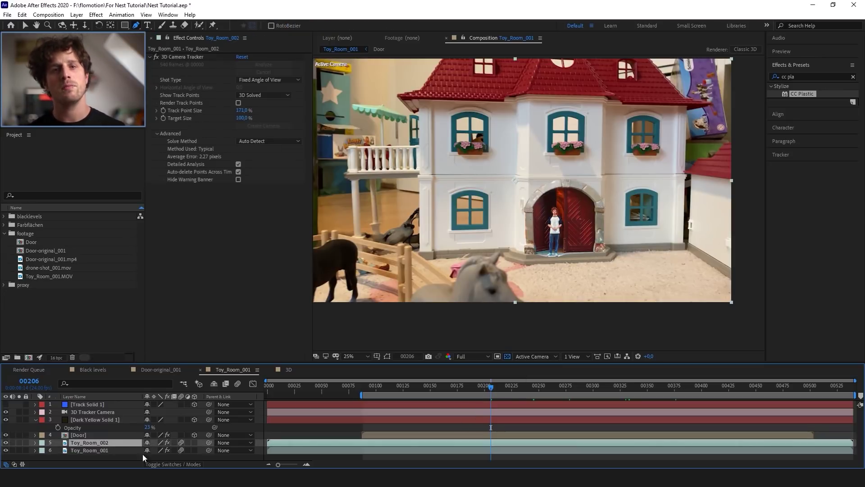
left_click_drag(85, 442, 89, 419)
key("Return")
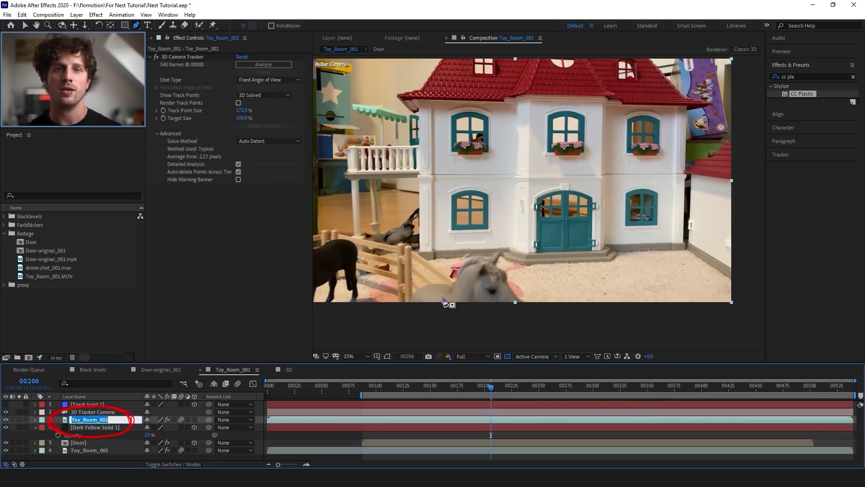
type("horse")
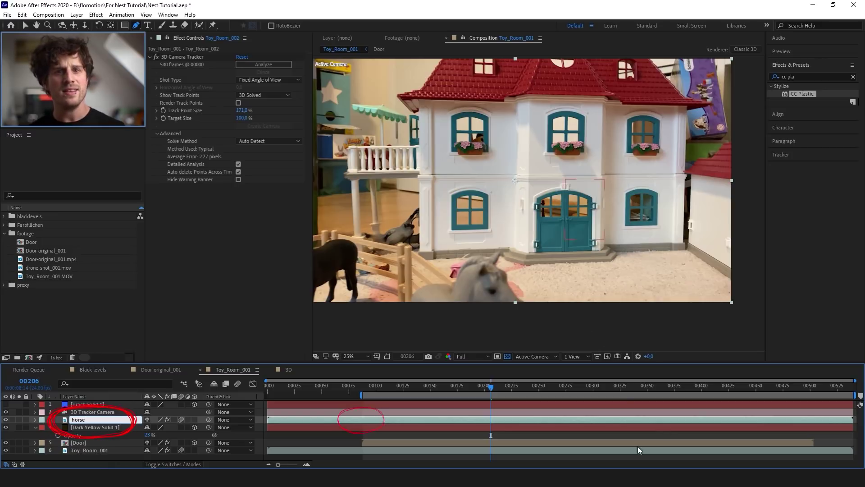
key("Return")
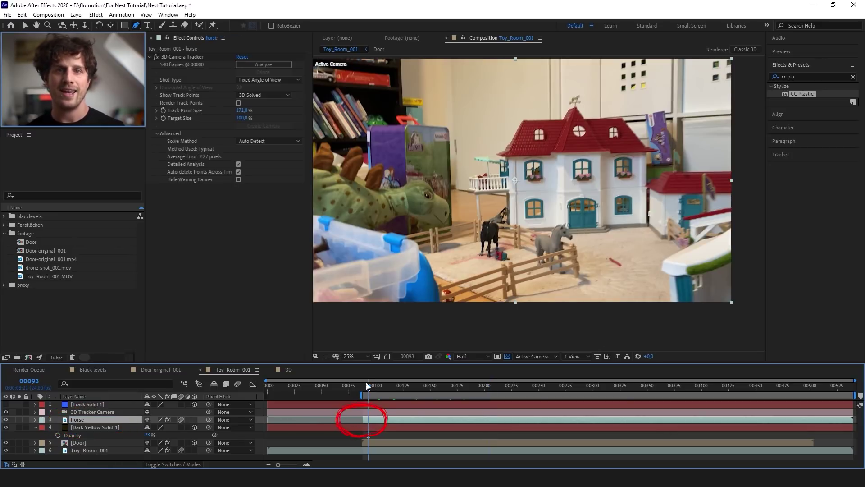
Trim the end of the horse layer to frame 204 and save the project.
left_click_drag(366, 386, 488, 406)
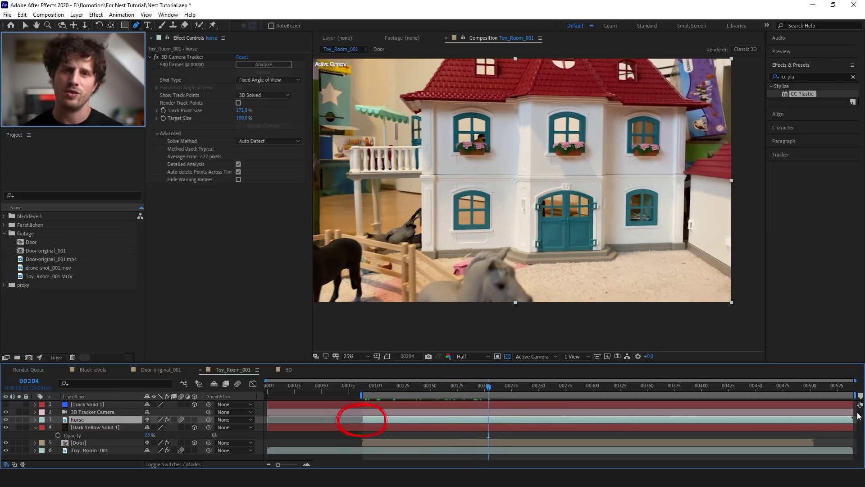
left_click_drag(853, 419, 499, 440)
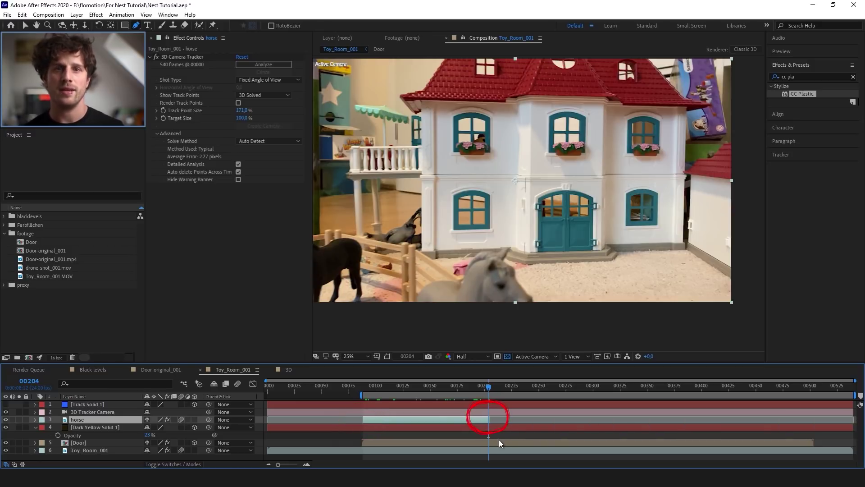
key("ctrl+s")
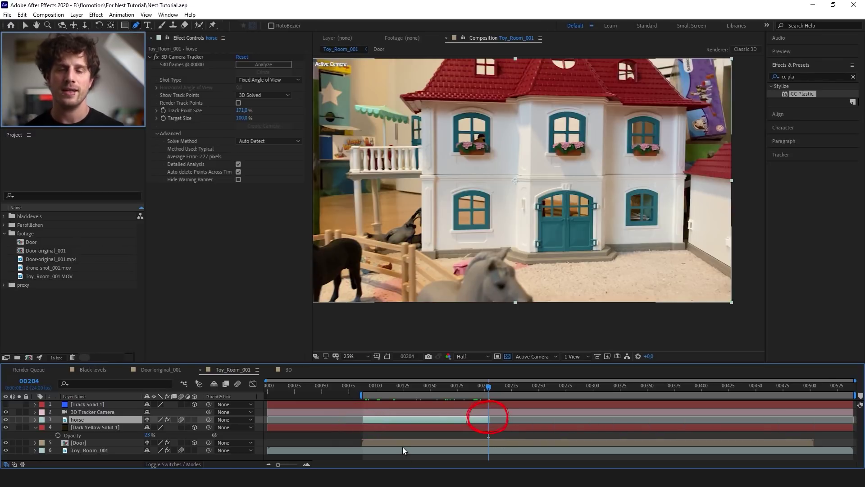
Pre-compose the horse layer as ROTO, moving all attributes into it and adjusting its duration to the layer's time span.
key("ctrl+shift+c")
type("R")
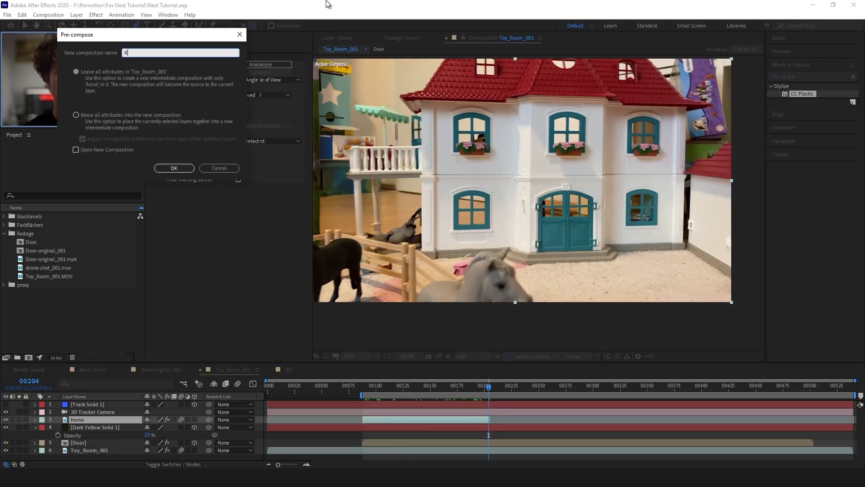
type("OTO")
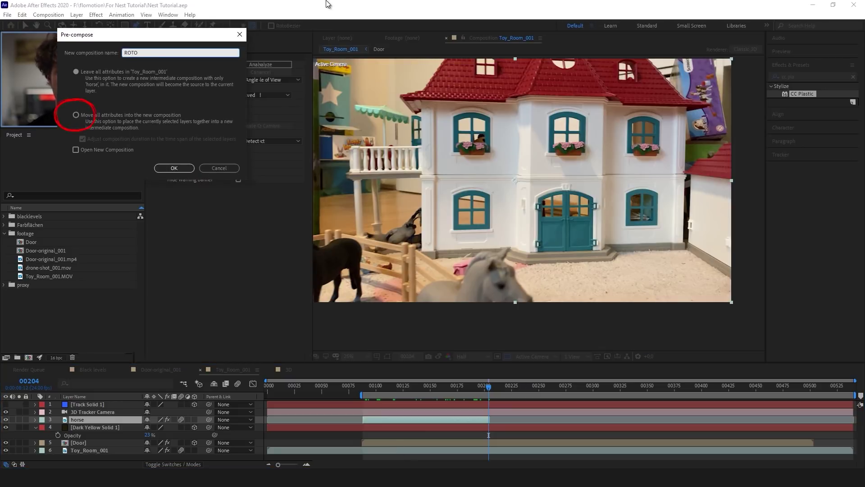
left_click(74, 114)
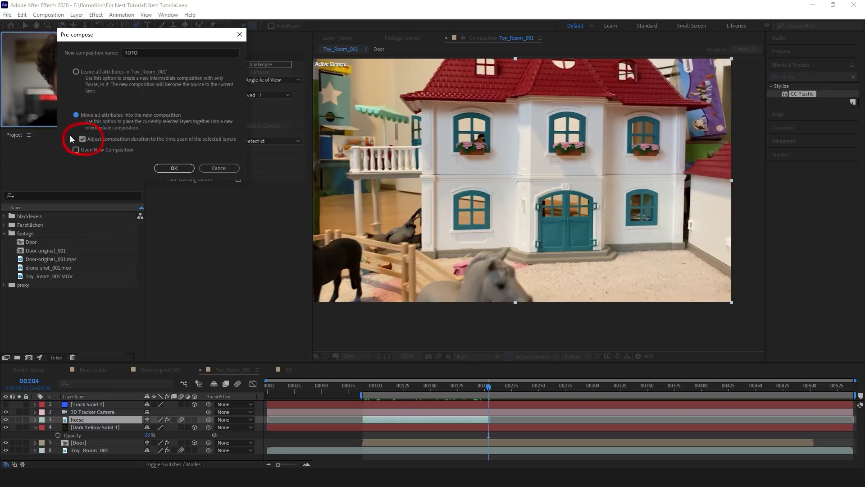
left_click(179, 170)
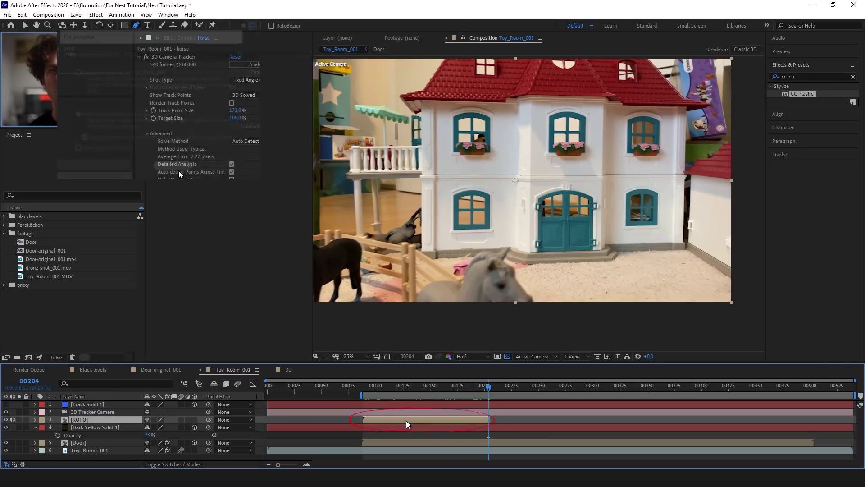
Apply the Mocha AE effect to the ROTO layer and start Mocha AE.
left_click(802, 75)
type("mocha")
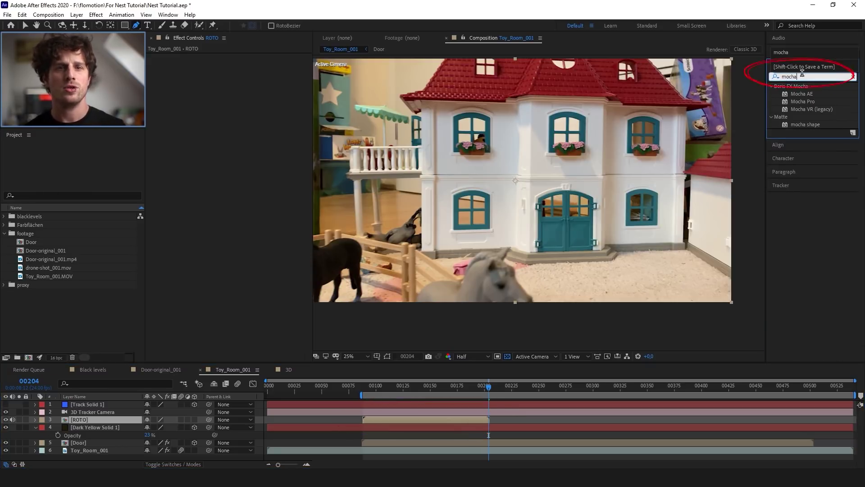
left_click_drag(789, 96, 428, 420)
left_click(193, 79)
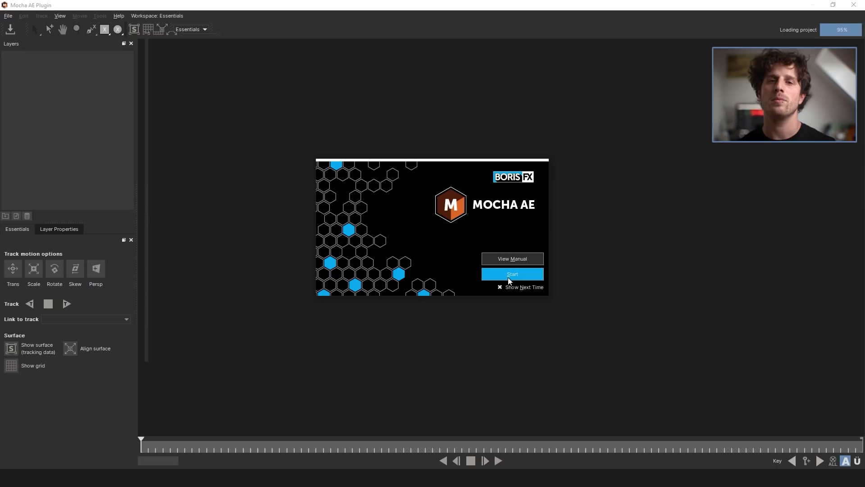
left_click(508, 276)
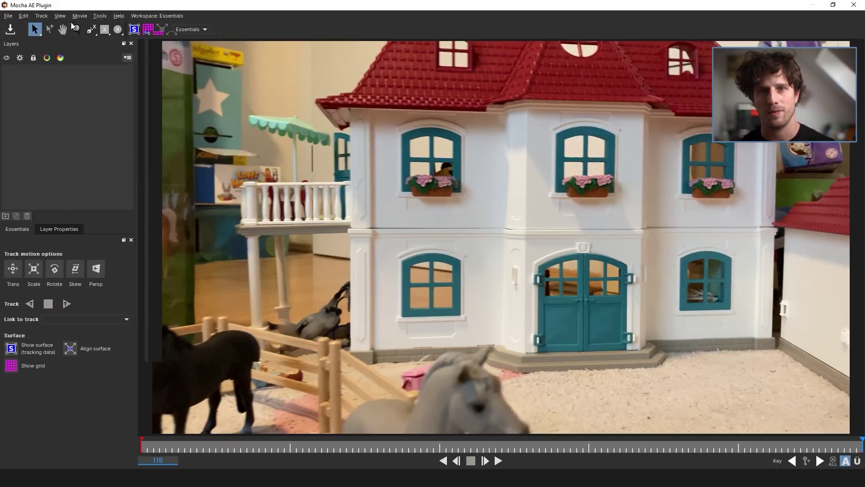
Draw a closed X-Spline around the gray horse's head and neck at frame 116 and refine its points along the outline.
left_click(92, 31)
left_click(427, 375)
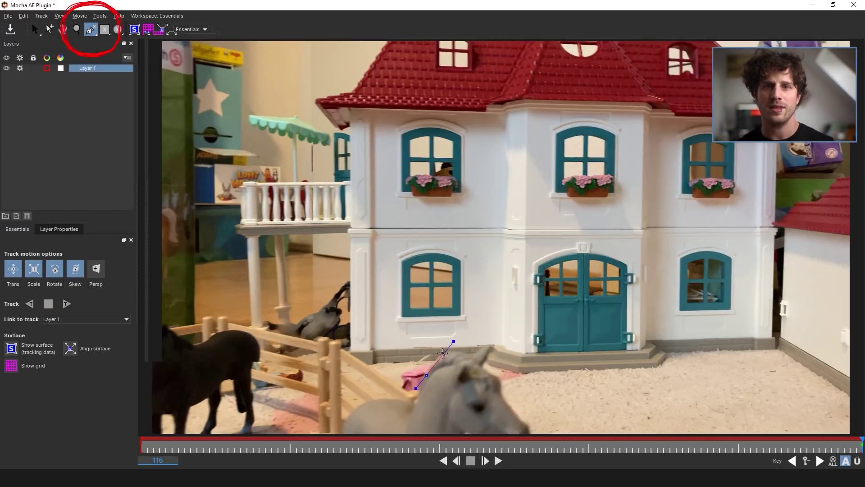
left_click(444, 354)
left_click(453, 350)
left_click(475, 352)
left_click(486, 345)
left_click(495, 345)
left_click(486, 363)
left_click(496, 378)
left_click(503, 396)
scroll(504, 394, "down", 1)
left_click(508, 391)
left_click(518, 402)
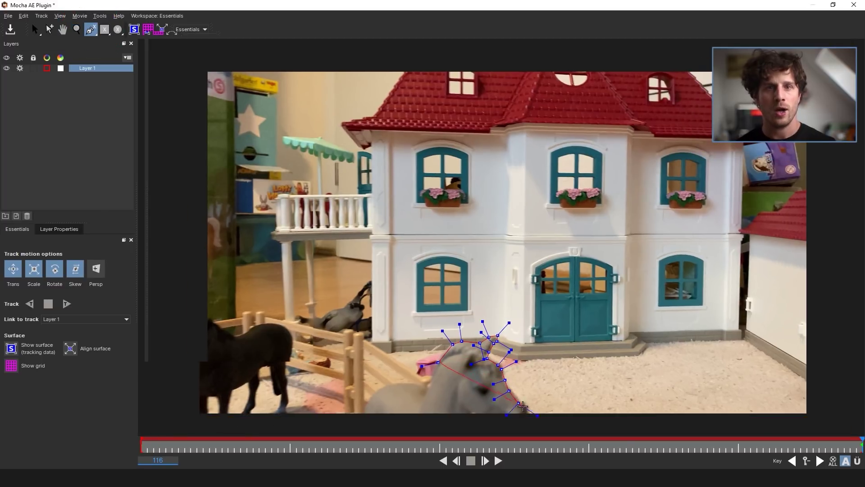
right_click(434, 377)
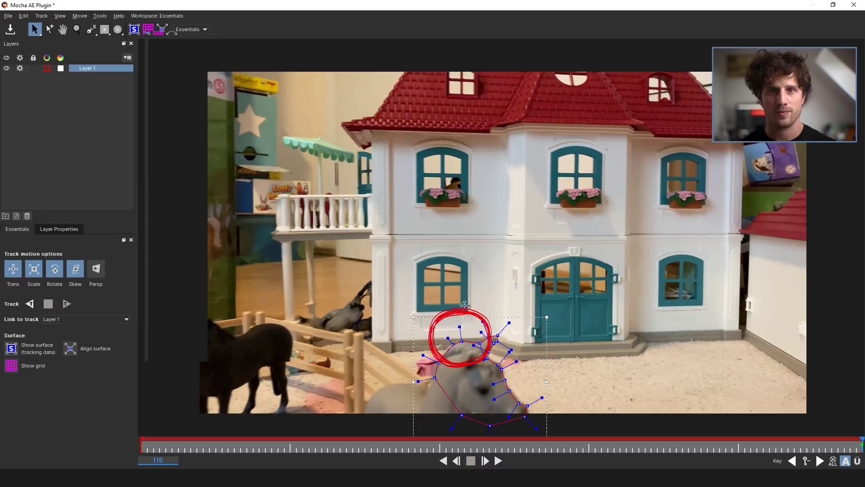
left_click_drag(466, 311, 515, 365)
left_click_drag(430, 386, 427, 385)
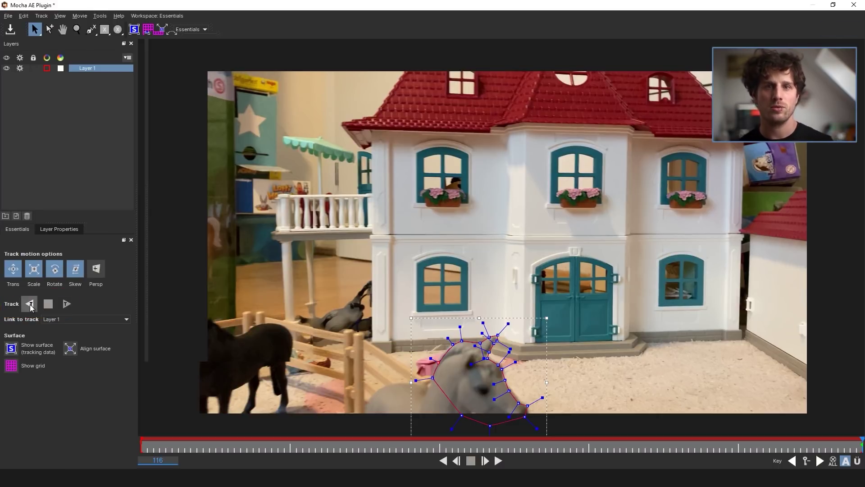
Track the horse spline backwards to the start of the clip, stopping at frames 102 and 55 to correct its shape.
left_click(31, 304)
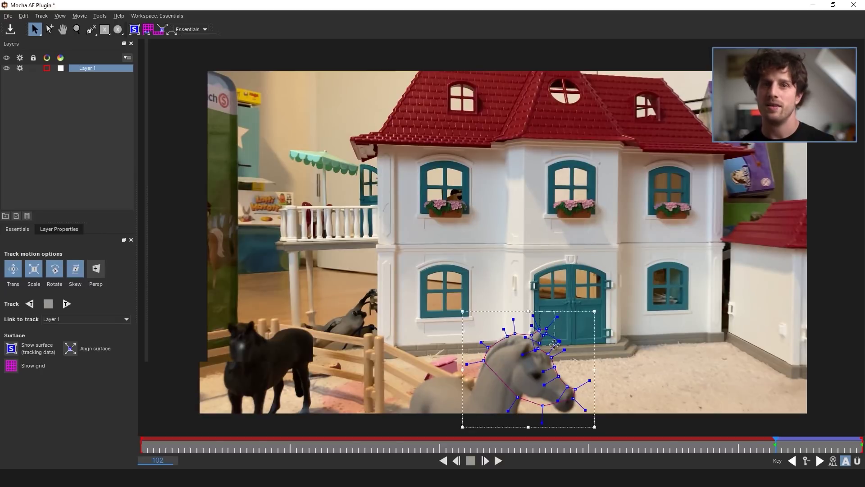
scroll(535, 293, "up", 2)
scroll(526, 384, "down", 2)
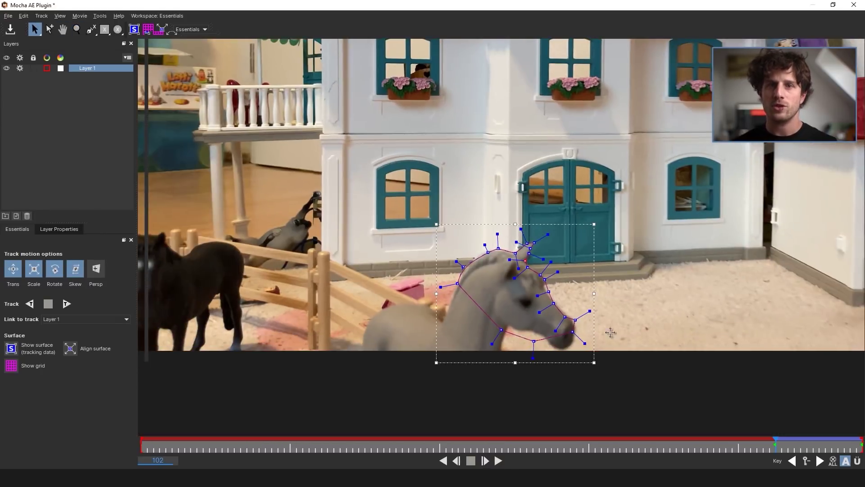
left_click(31, 305)
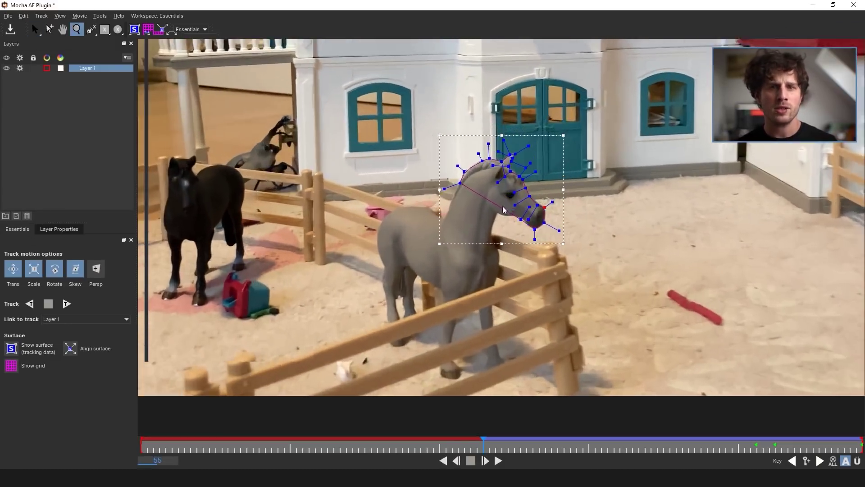
scroll(550, 146, "up", 3)
key("z")
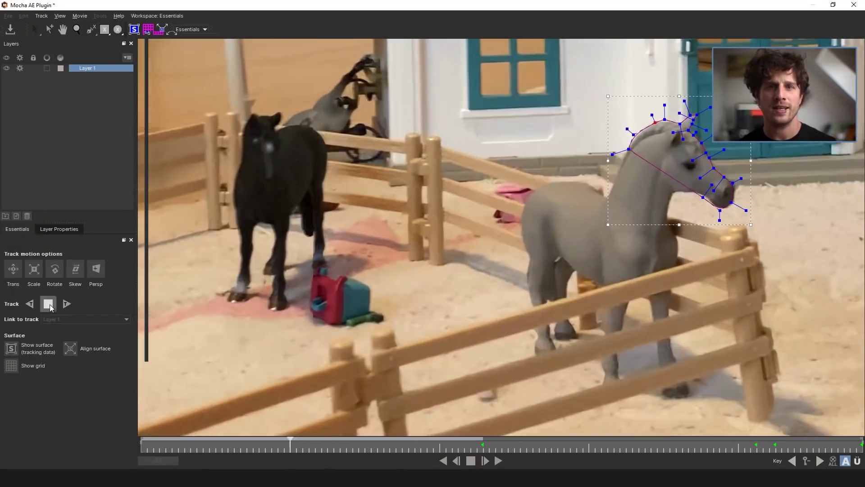
left_click(30, 305)
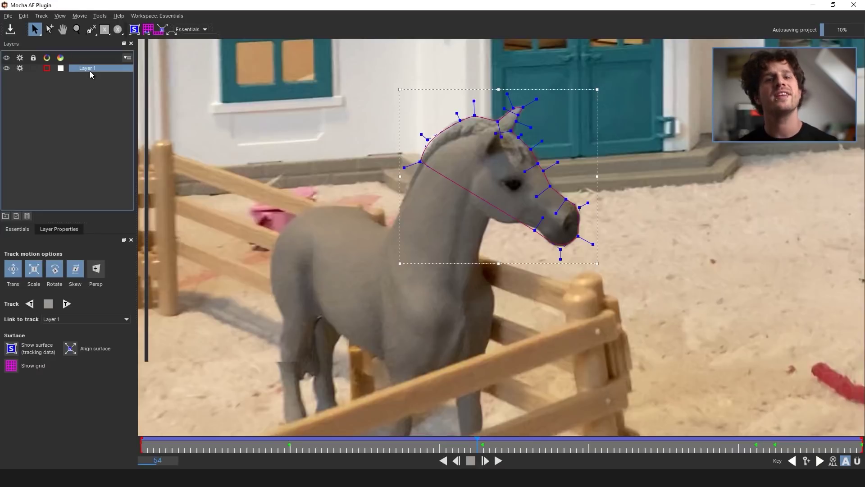
Rename the tracked Mocha layer as Horse.
double_click(89, 69)
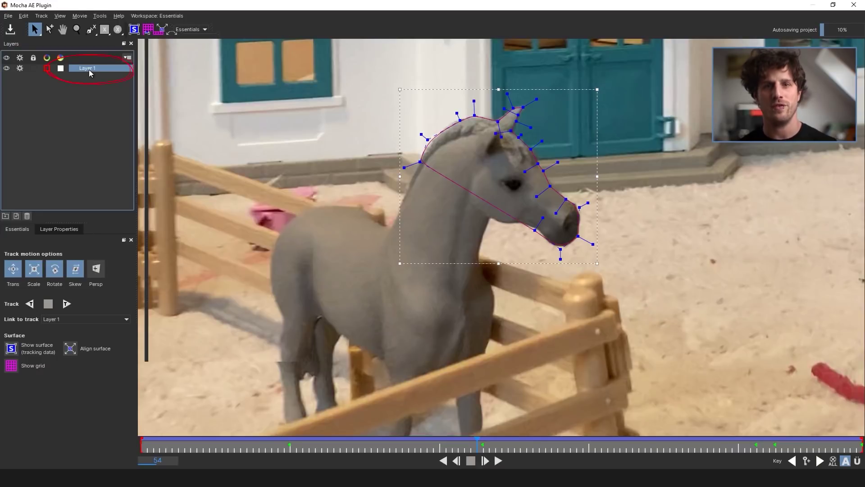
type("Ho")
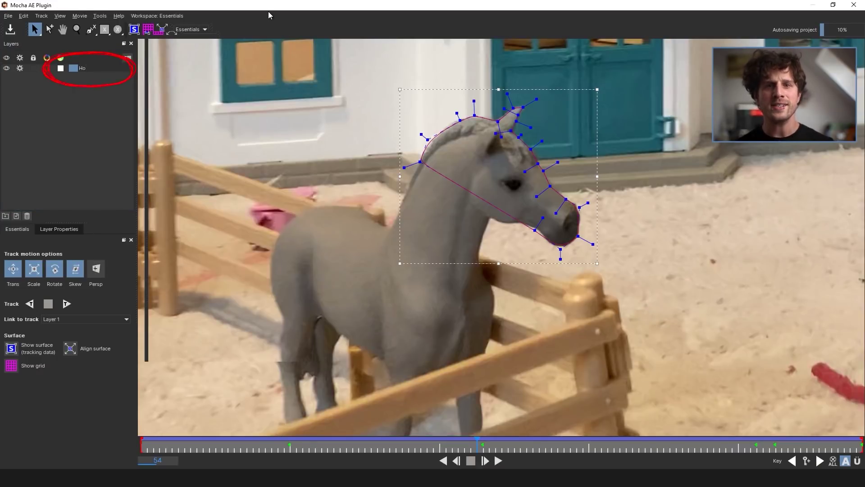
type("rse")
key("Return")
Save the Mocha project and close Mocha to return to After Effects.
left_click(8, 15)
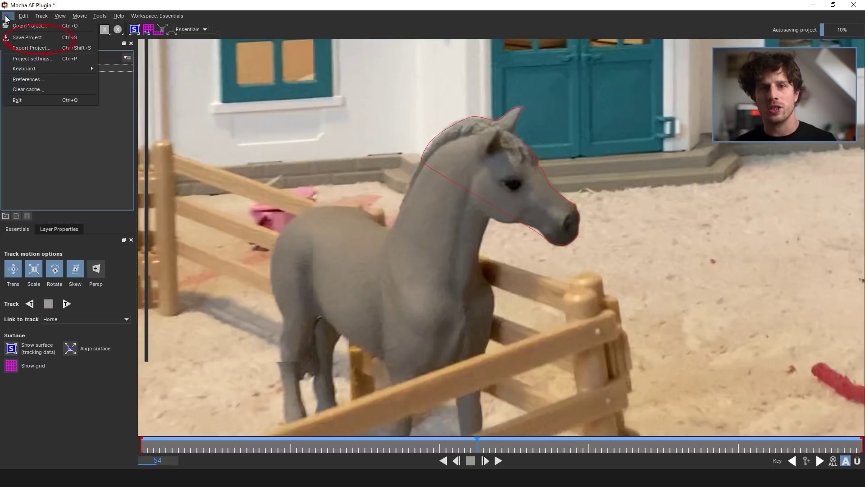
left_click(29, 39)
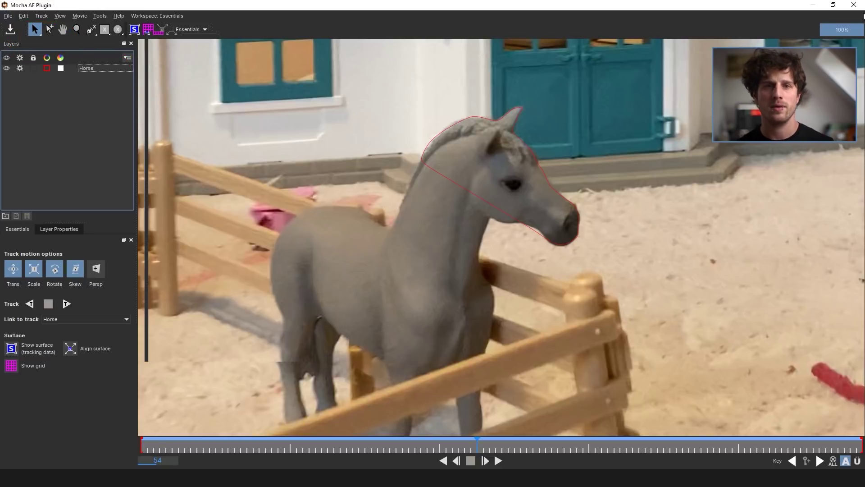
left_click(855, 5)
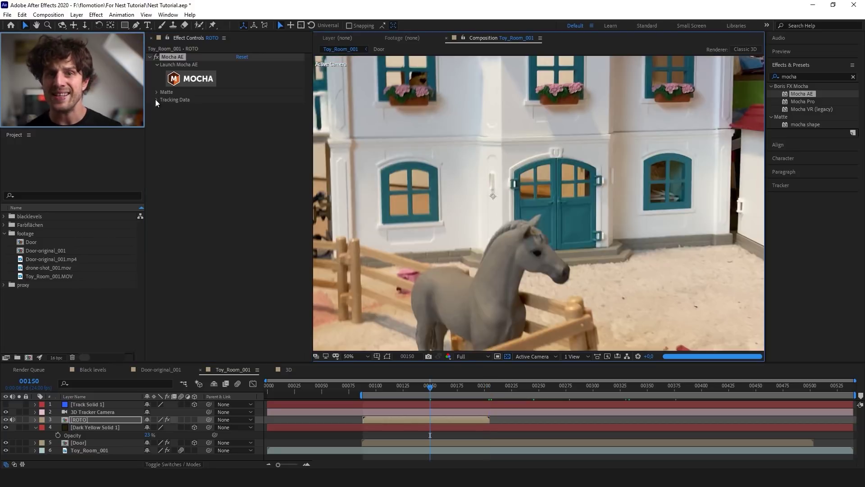
Apply the Mocha matte to the ROTO layer with a feather of 4.
left_click(157, 92)
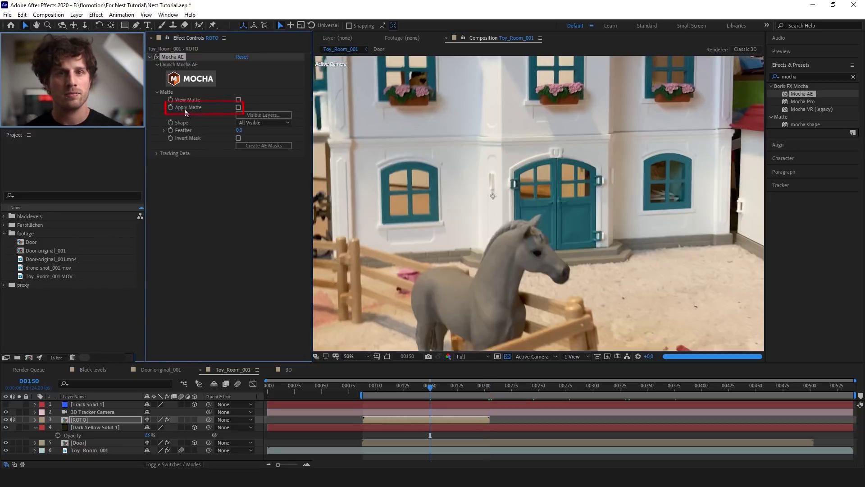
left_click(239, 108)
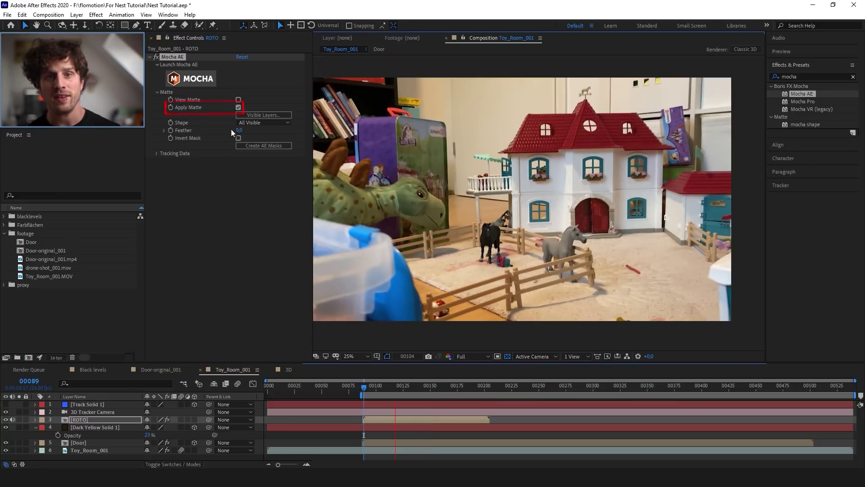
left_click(238, 130)
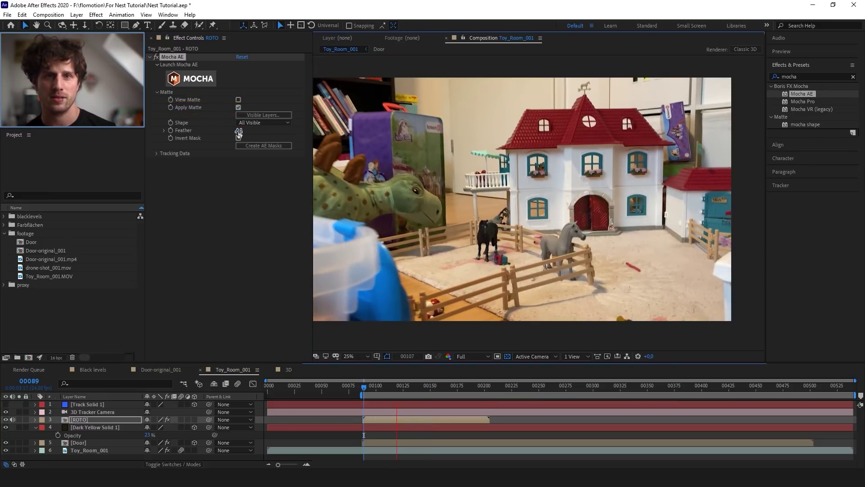
type("4")
key("Return")
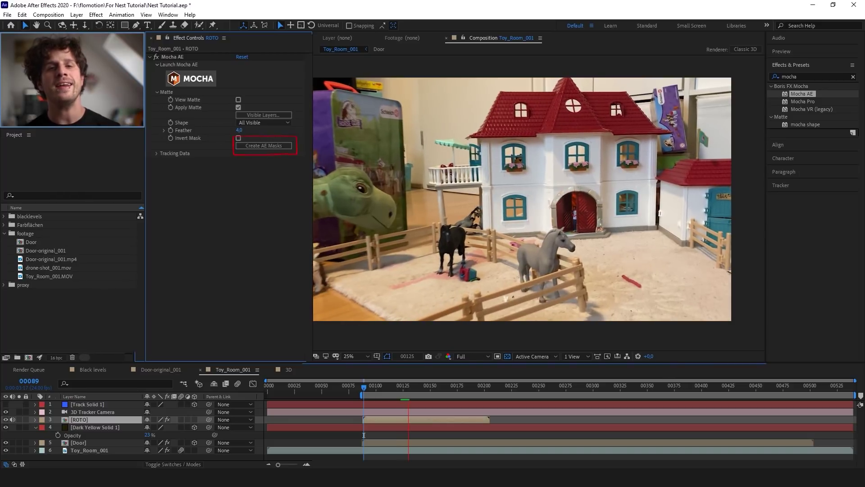
Create After Effects masks from the Mocha matte on the ROTO layer and check the Horse mask's path keyframes and playback.
left_click(266, 145)
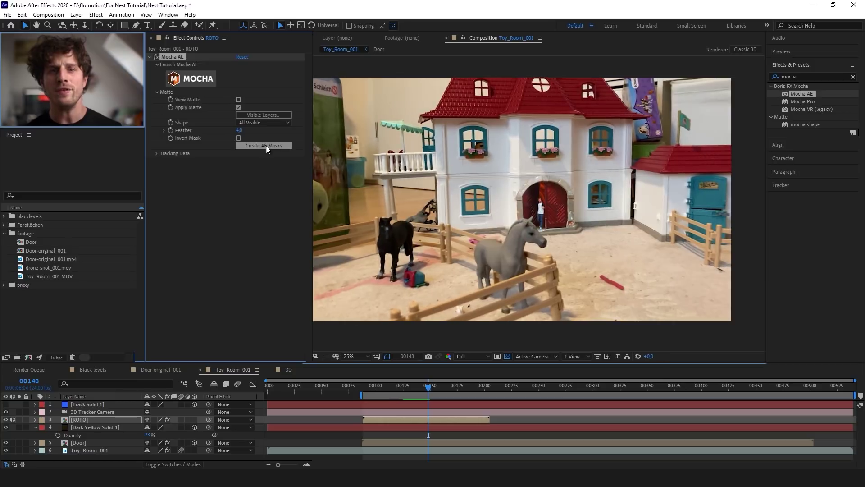
left_click(418, 422)
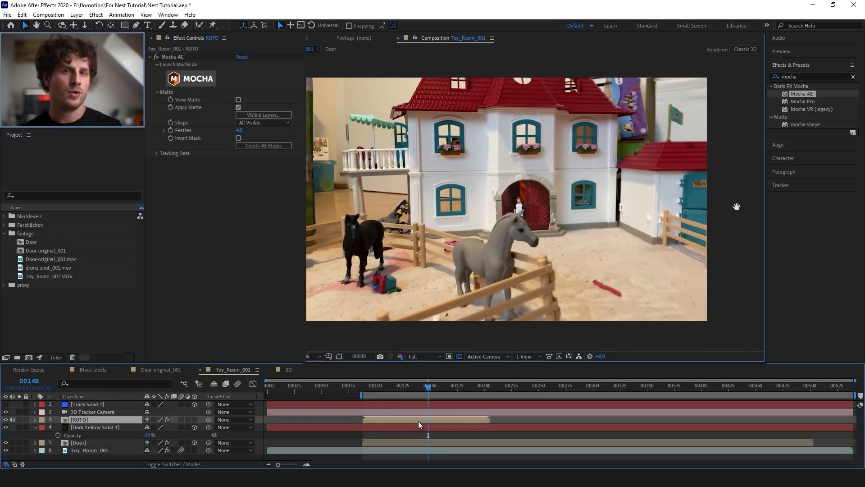
key("m")
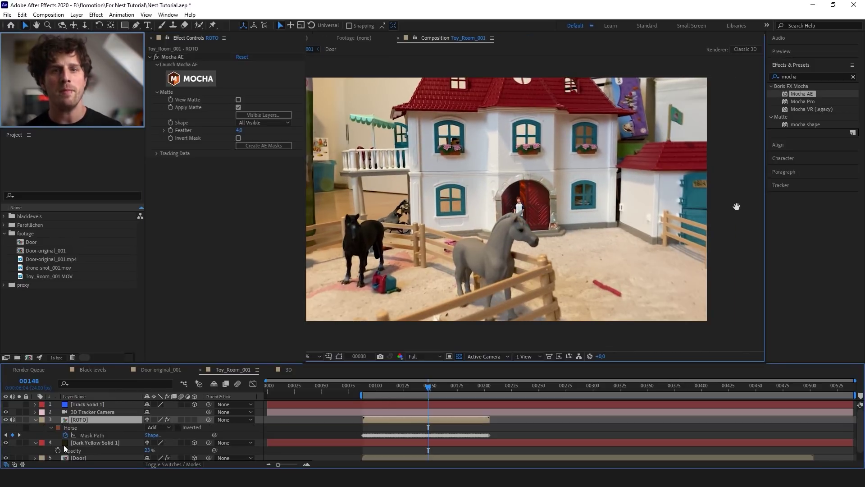
left_click(91, 435)
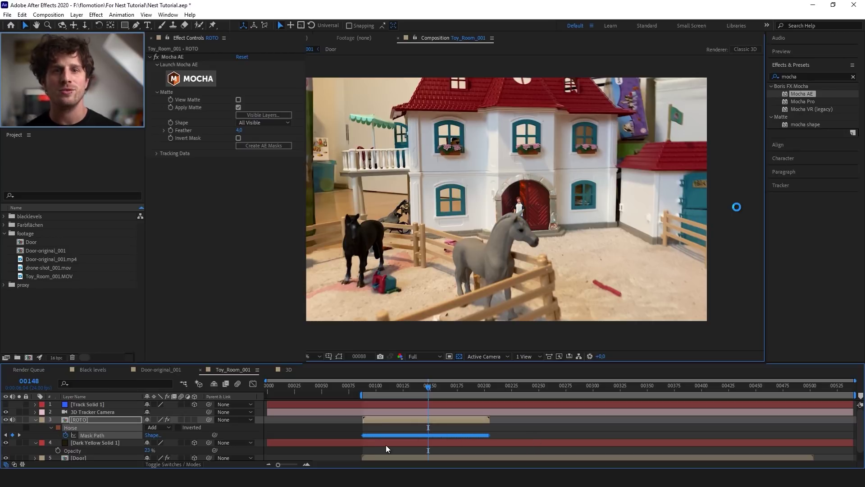
scroll(390, 445, "up", 2)
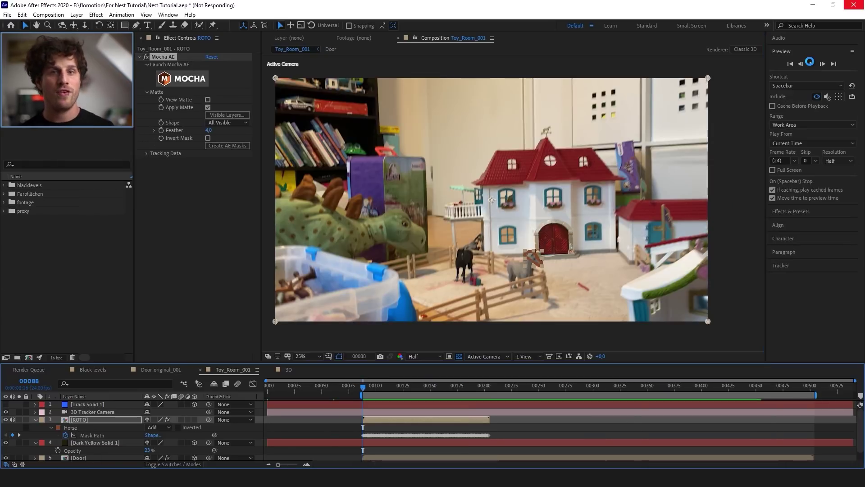
left_click(811, 64)
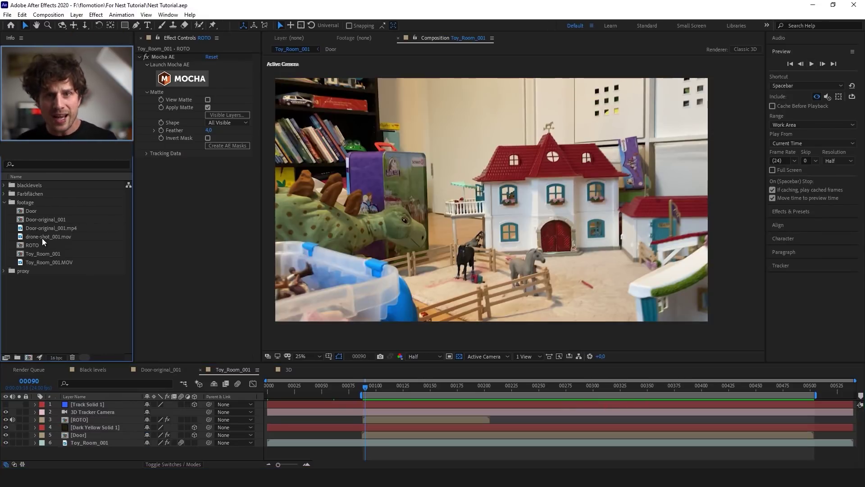
Create a composition from drone-shot_001.mov and place door_001.mov from the proxy folder above the drone footage.
left_click(42, 238)
left_click_drag(48, 235, 29, 357)
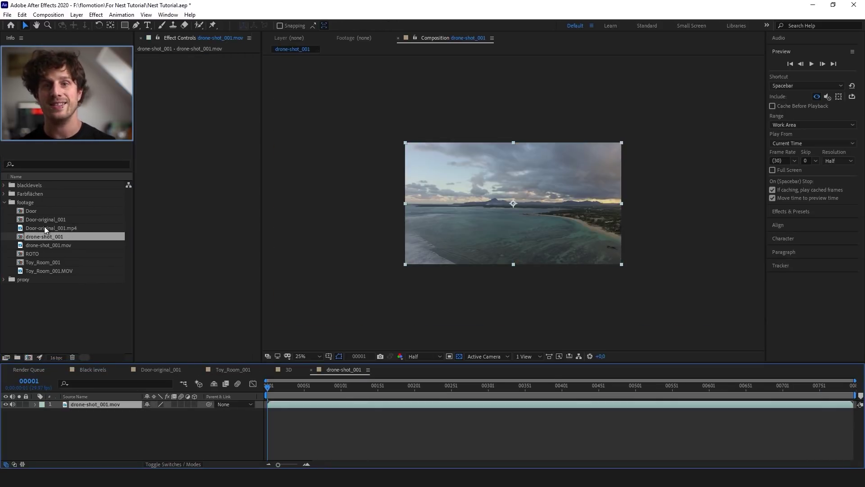
left_click(4, 282)
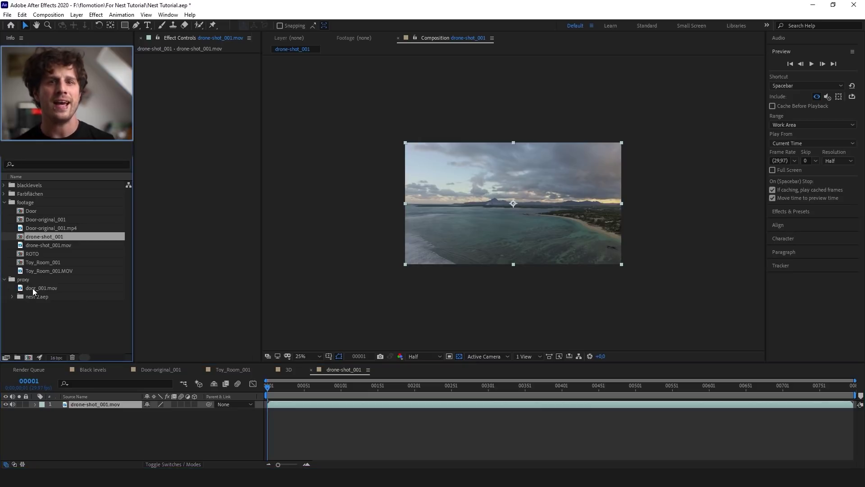
left_click_drag(34, 290, 358, 410)
key("period")
At the last frame, 796, make the door_001.mov layer visible and scale it down over the house.
left_click_drag(421, 386, 855, 429)
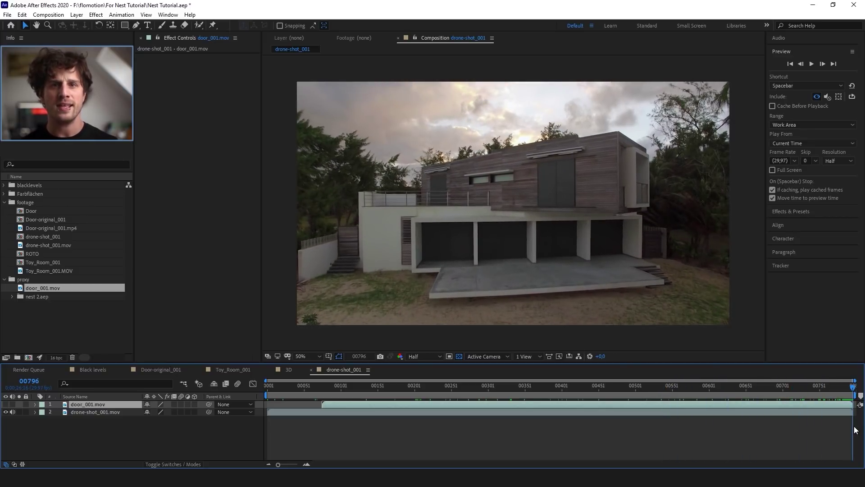
left_click(5, 404)
left_click_drag(729, 325, 578, 263)
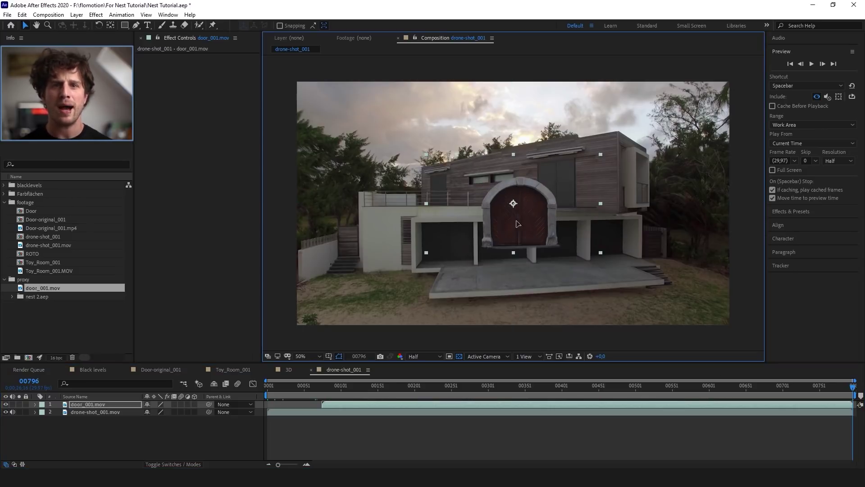
Mask the part of the door arch overlapping the concrete ceiling with a four-point inverted mask, aligning its corner to the ceiling edge.
scroll(572, 208, "up", 2)
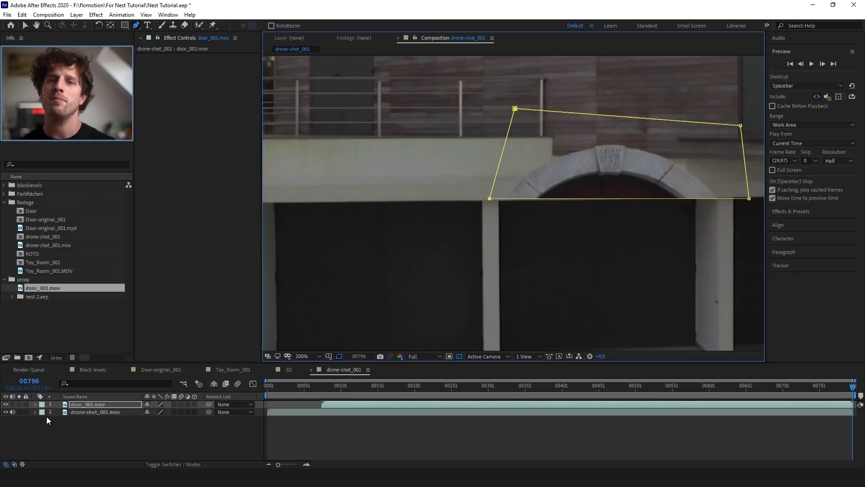
left_click(36, 404)
left_click(178, 419)
key("v")
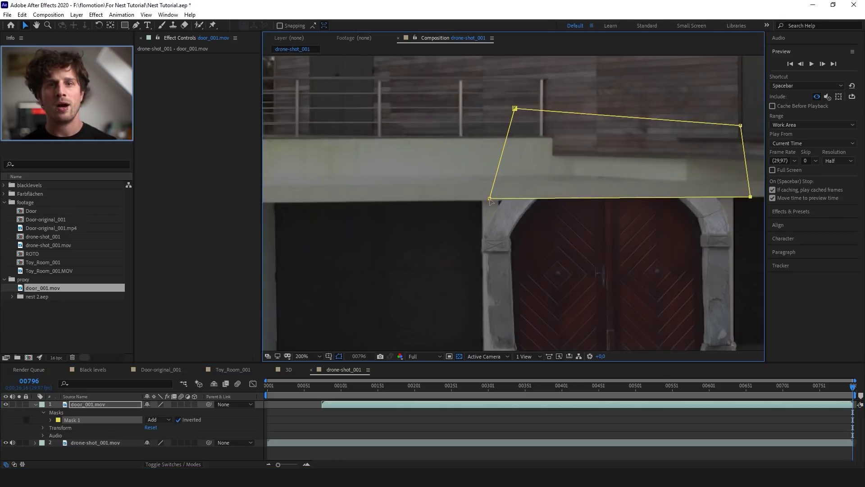
scroll(490, 201, "down", 2)
left_click(415, 246)
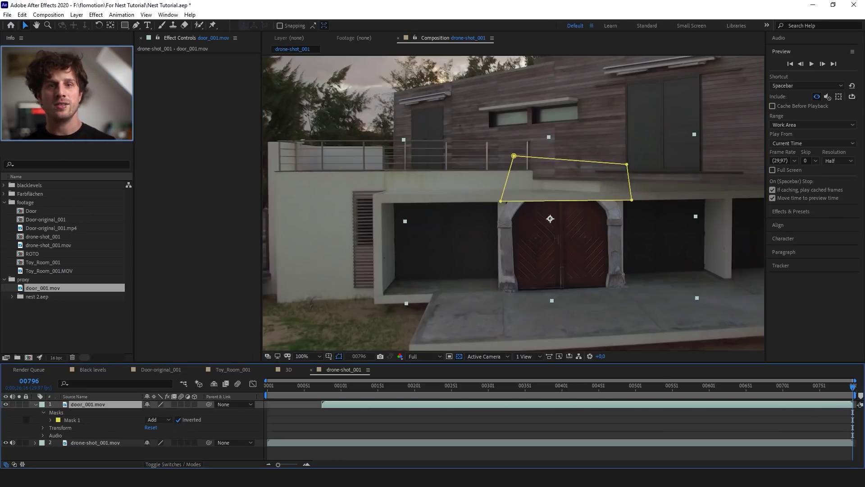
Pre-compose the door layer as Nest, moving all attributes into the new composition and adjusting its duration to the layer's time span.
left_click(77, 14)
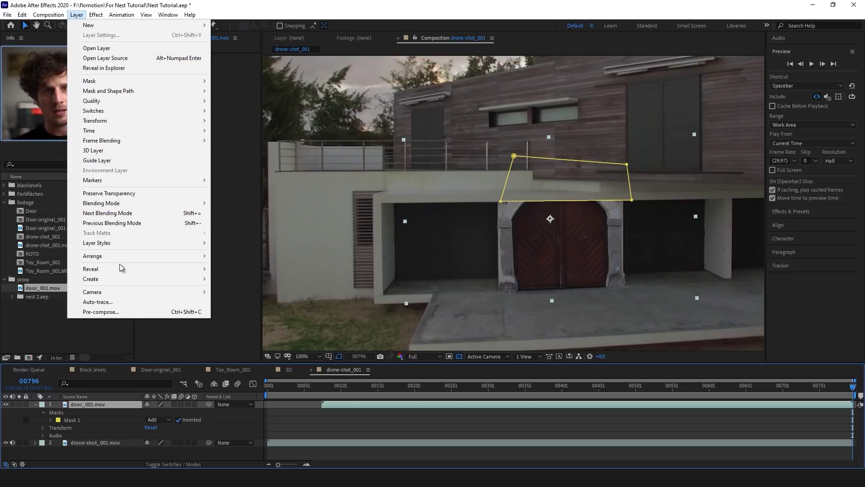
left_click(132, 313)
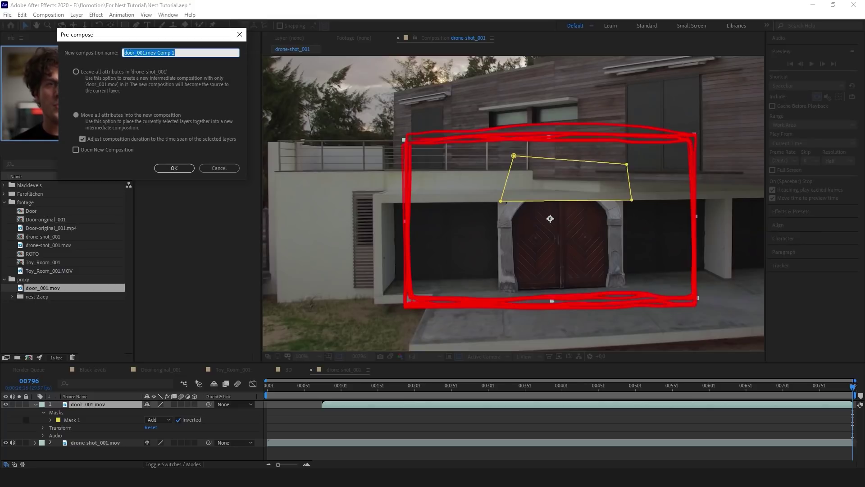
type("Nes")
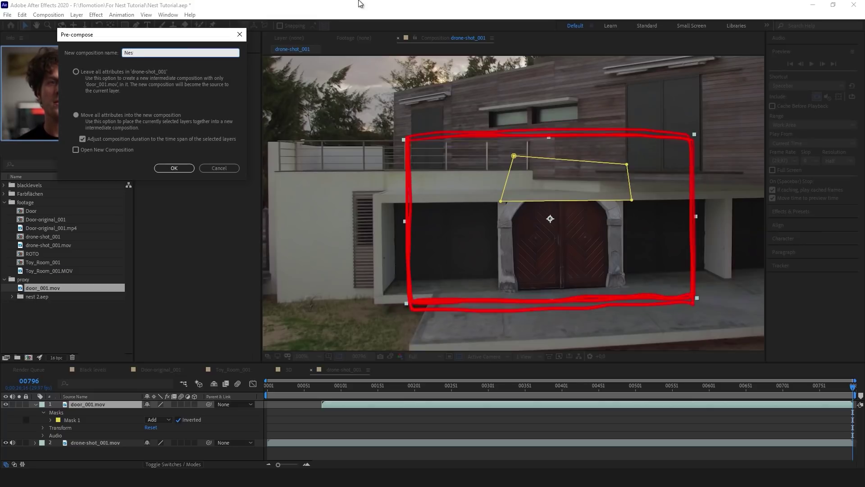
type("t")
left_click(174, 168)
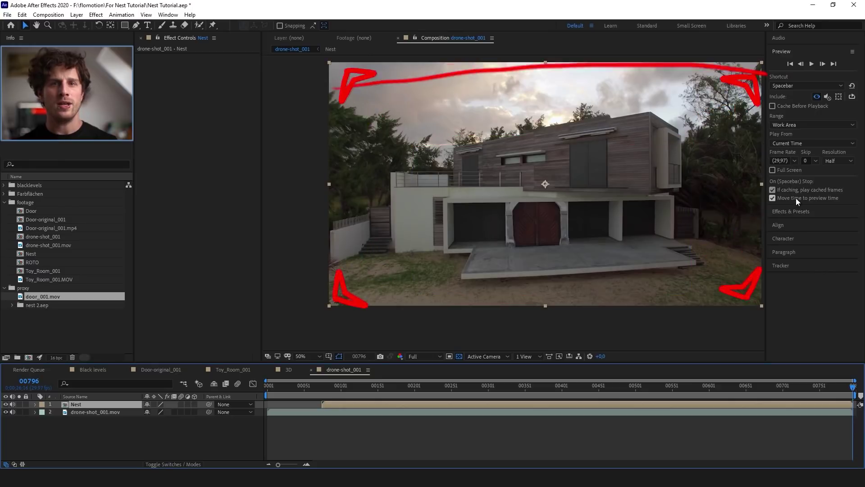
Apply the Mocha AE effect to the drone-shot_001.mov layer and launch Mocha.
left_click(797, 211)
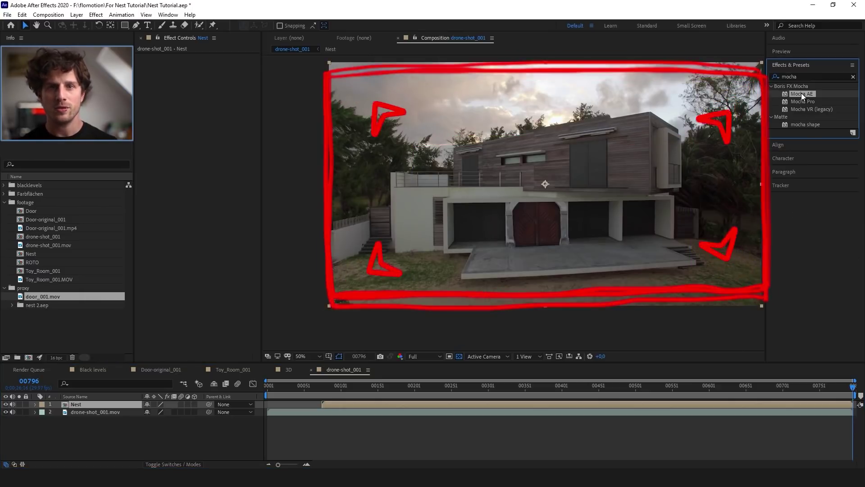
left_click_drag(801, 92, 110, 412)
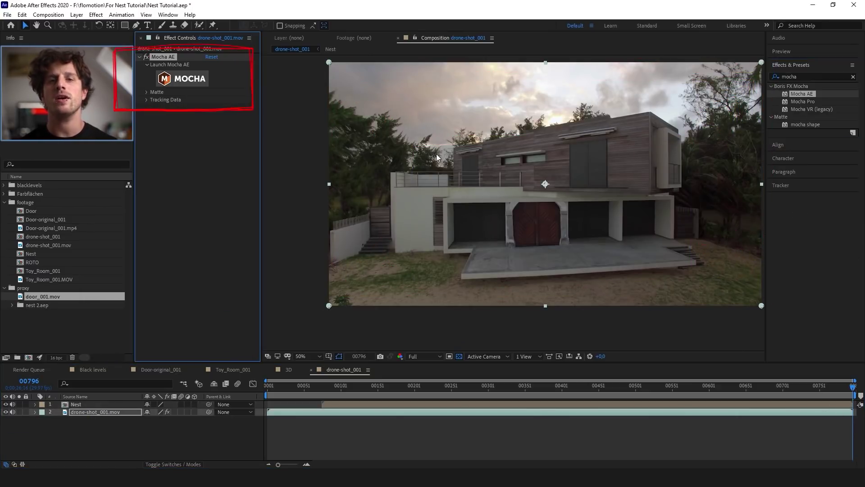
left_click(192, 79)
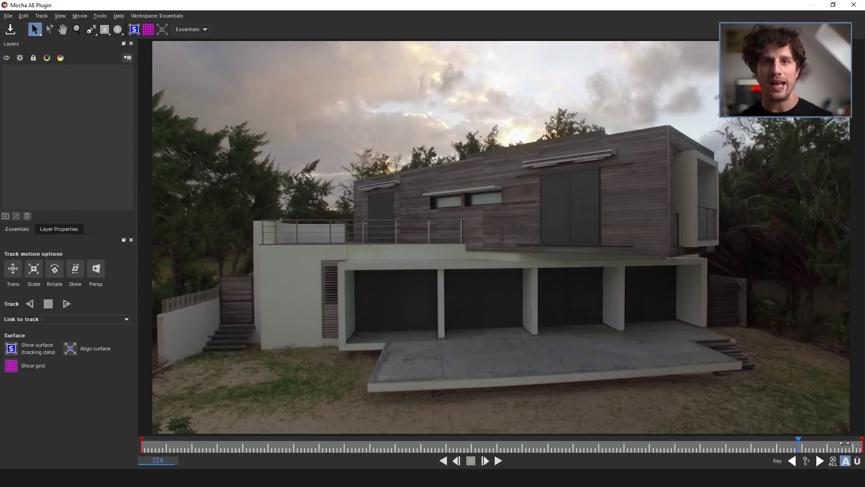
At the last frame, 795, draw an X-Spline around the house's ground-floor wall and widen its corners slightly beyond the wall edges.
left_click(861, 444)
left_click(105, 29)
mouse_move(336, 263)
left_mouse_down()
mouse_move(715, 341)
mouse_move(753, 338)
left_mouse_up()
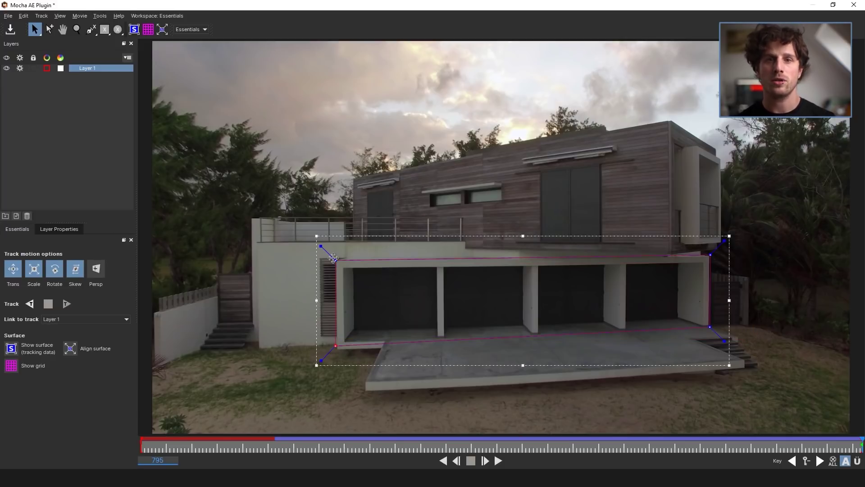
left_click_drag(326, 252, 313, 252)
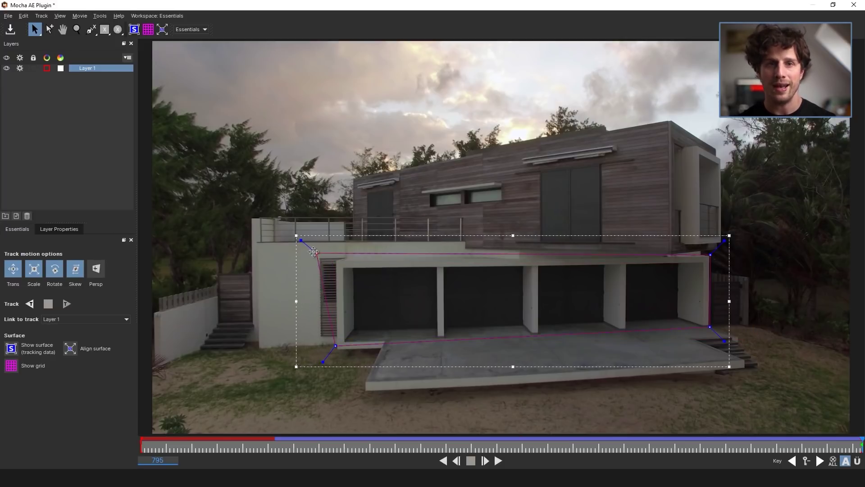
left_click_drag(338, 343, 317, 345)
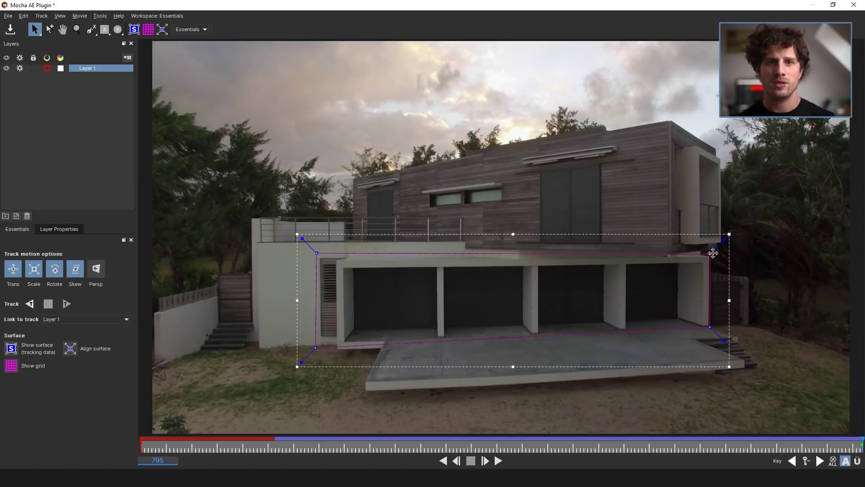
left_click_drag(713, 253, 713, 252)
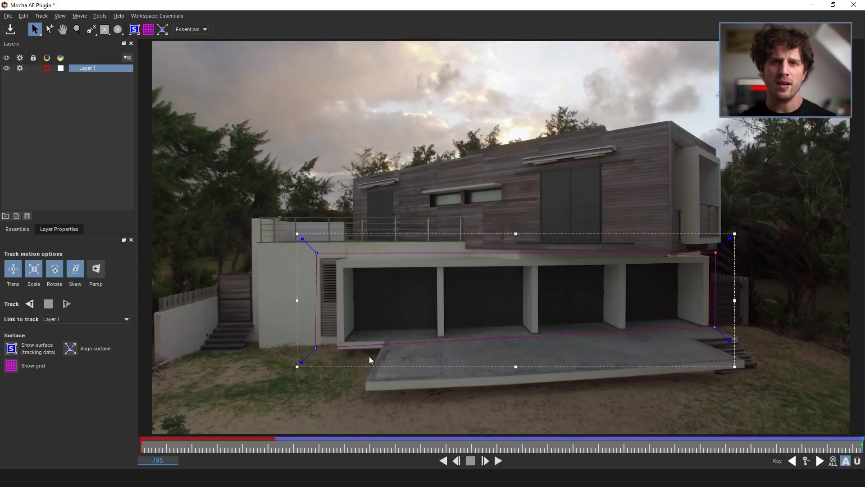
left_click_drag(318, 347, 316, 354)
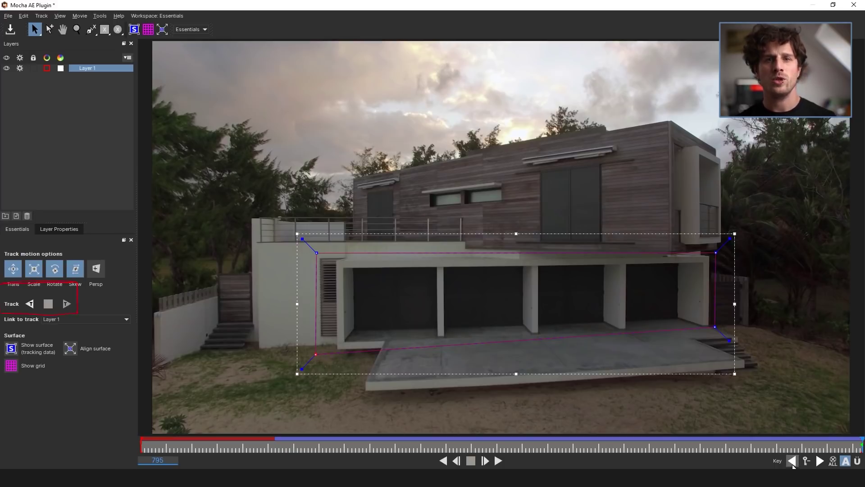
Track the wall spline backwards to the start of the clip and check the tracked shape through to frame 795.
left_click(33, 309)
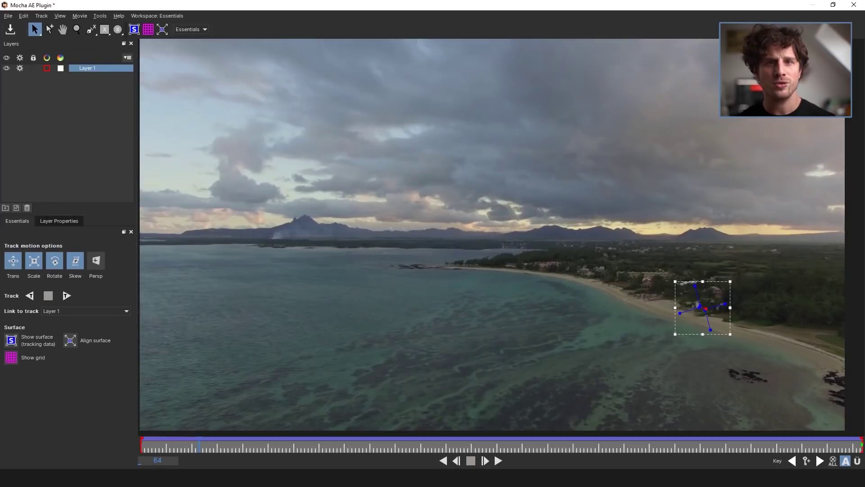
left_click_drag(199, 443, 241, 445)
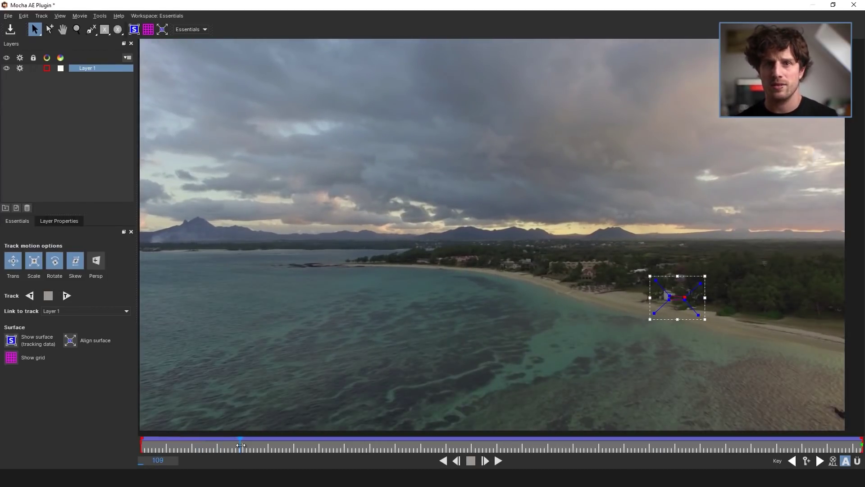
left_click_drag(240, 445, 861, 439)
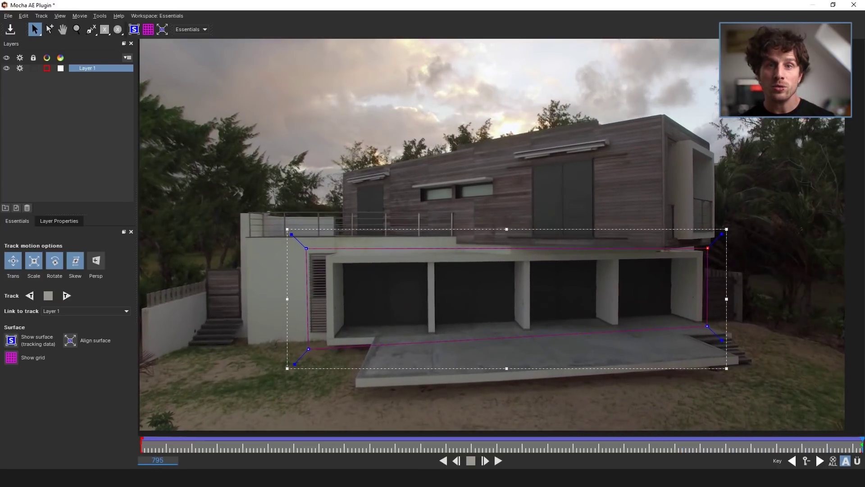
Show the planar surface at frame 795 and align it to the full frame.
left_click(137, 32)
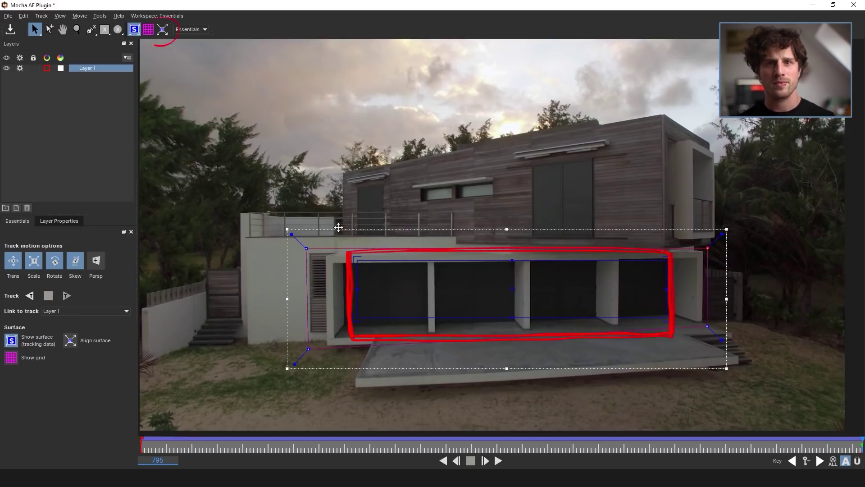
left_click(161, 31)
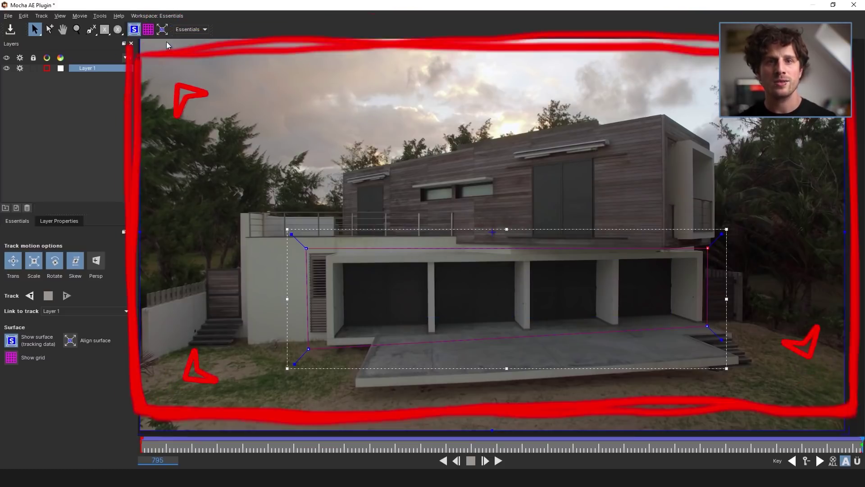
scroll(347, 176, "down", 2)
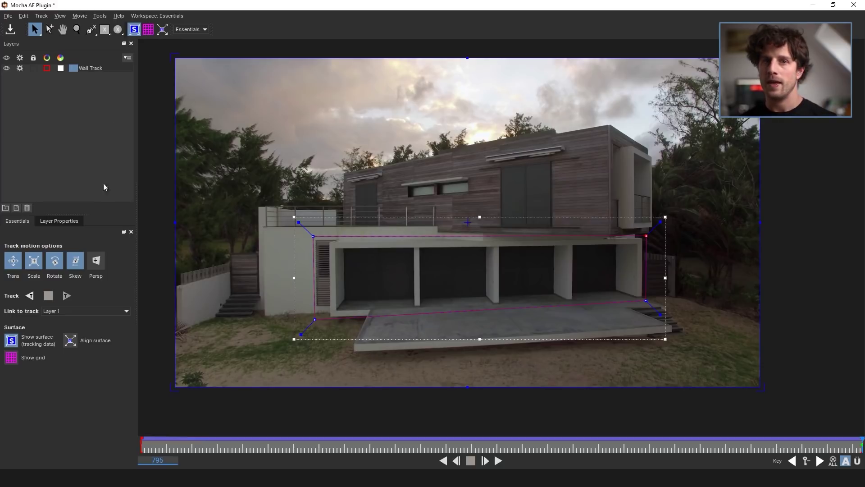
Save and close the Mocha session, and create the Mocha AE effect's track data from the Wall Track layer.
left_click(60, 164)
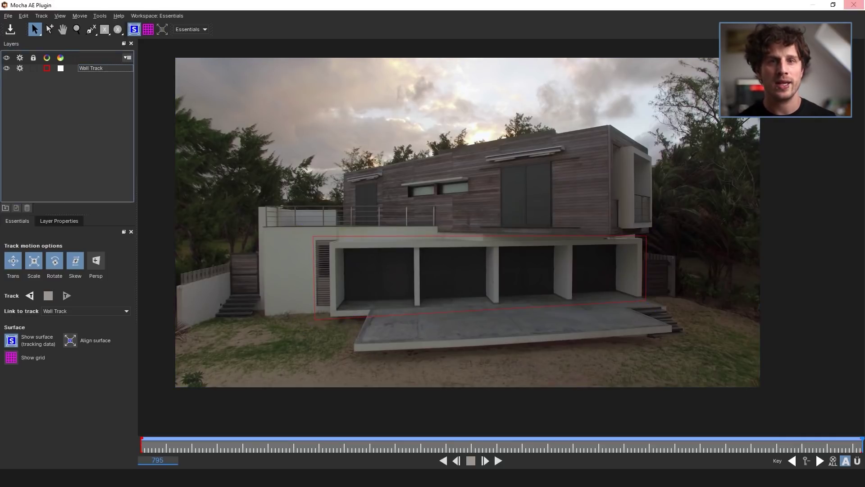
left_click(860, 8)
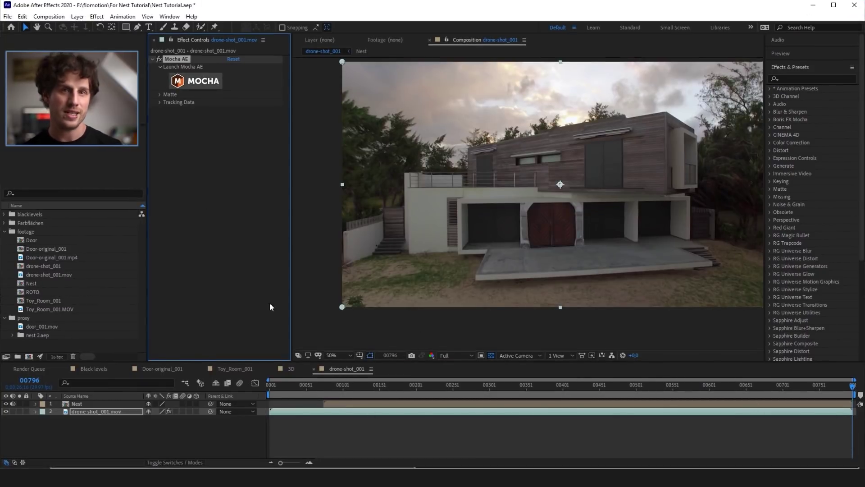
left_click(160, 102)
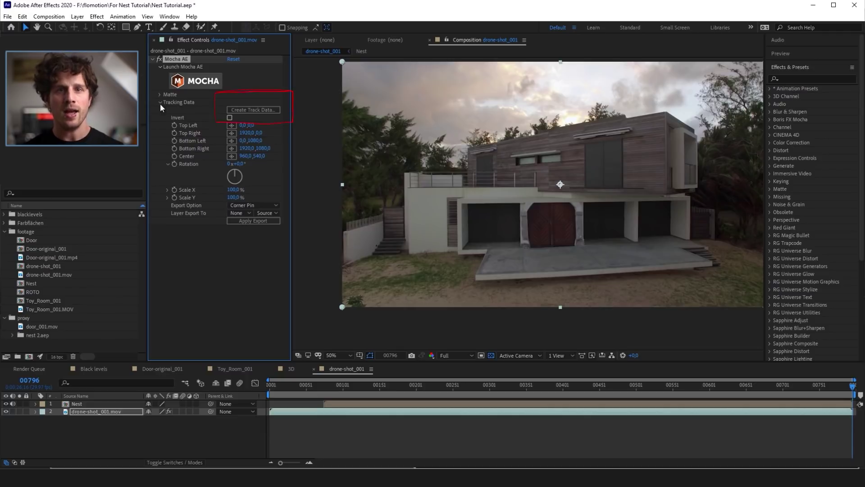
left_click(254, 109)
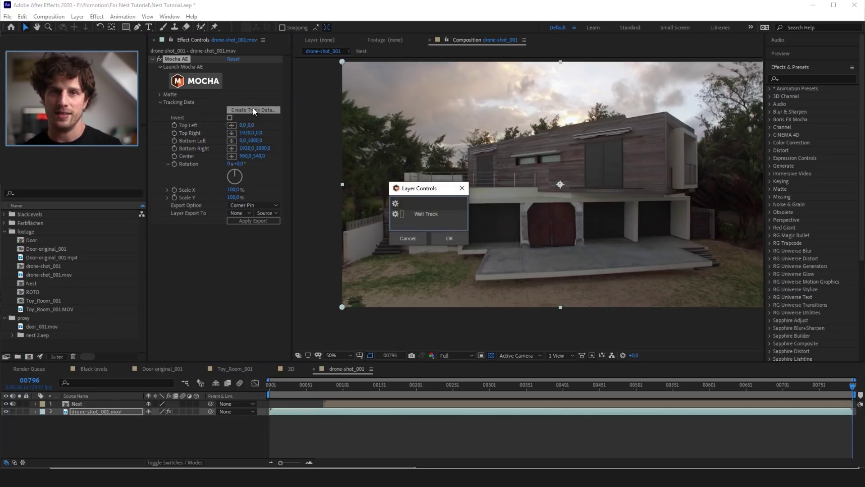
left_click(429, 214)
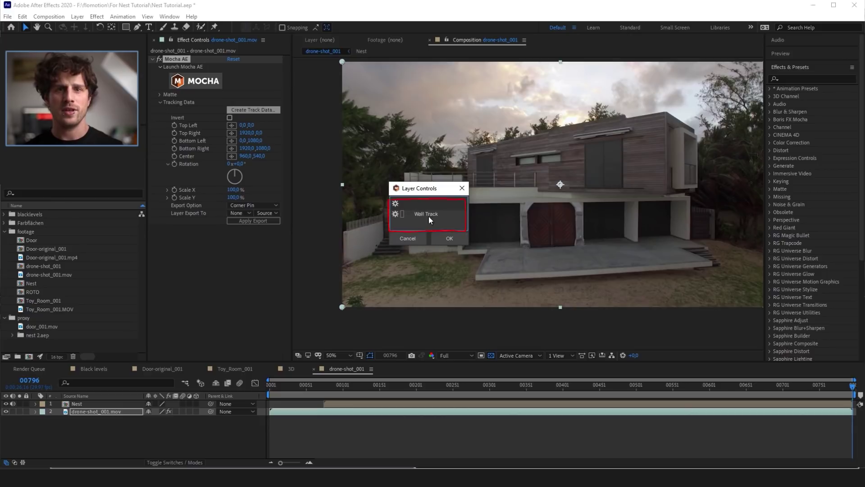
left_click(444, 239)
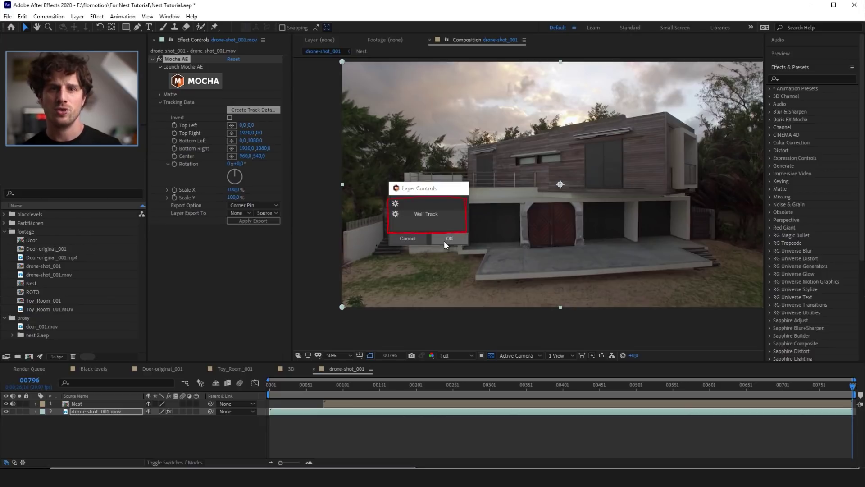
Export the tracking data to the Nest layer as Corner Pin (Support Motion Blur) and play back the result.
left_click(251, 205)
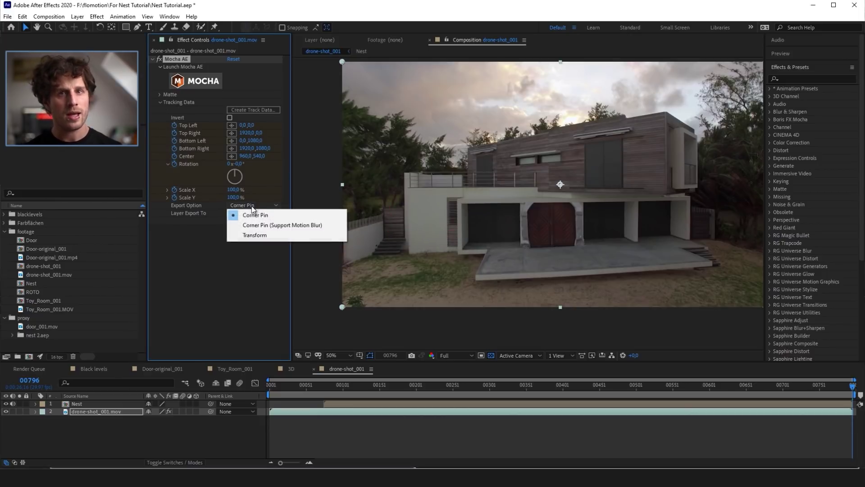
left_click(280, 226)
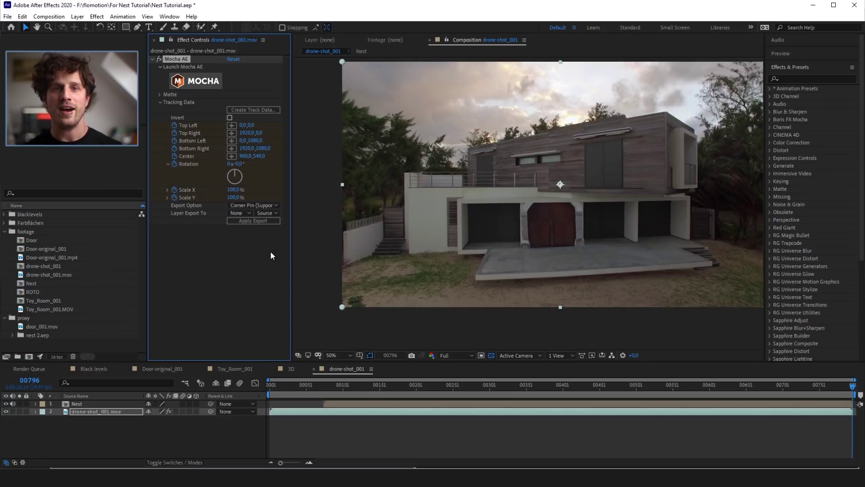
left_click(250, 212)
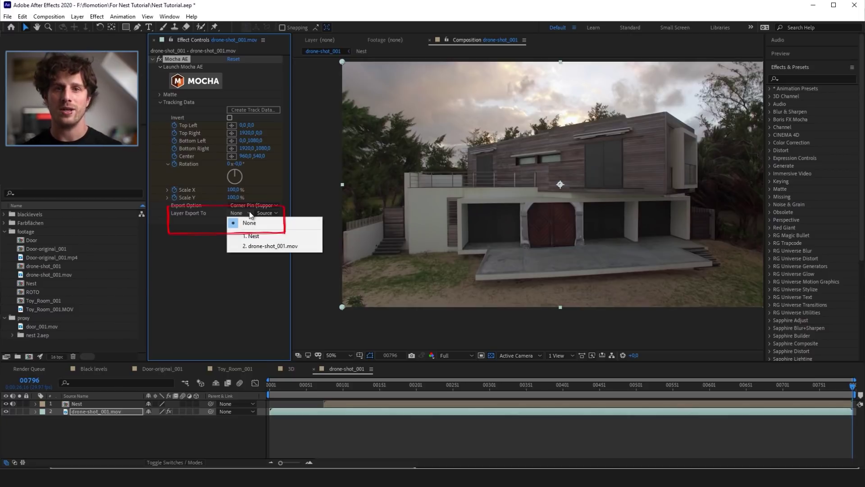
left_click(259, 237)
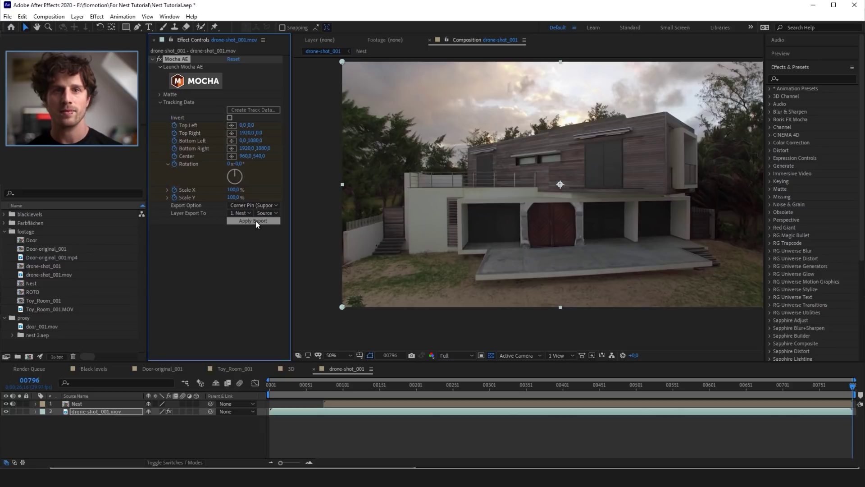
left_click(253, 221)
key("space")
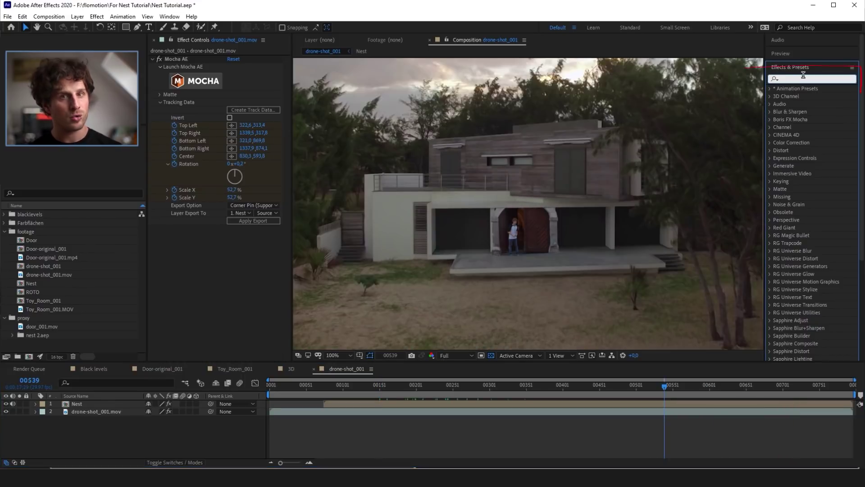
Apply the Flo CC preset to the Nest layer and lower its Hue/Saturation master saturation slightly.
type("flo c")
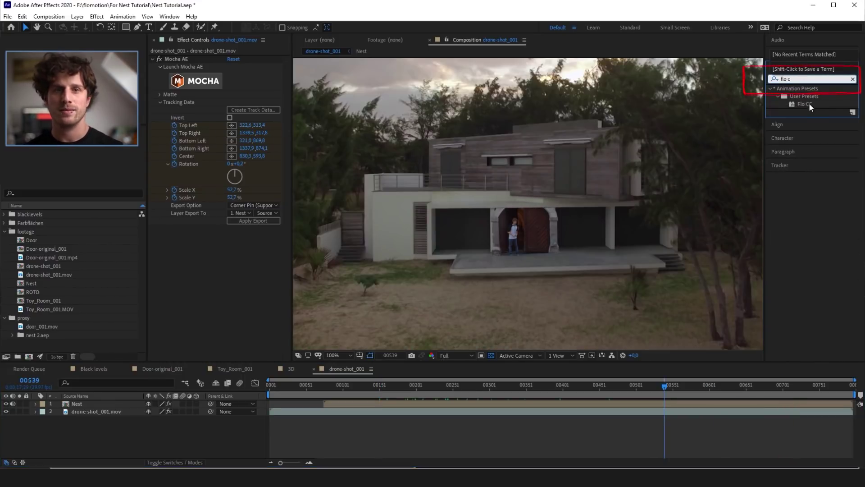
left_click_drag(810, 107, 811, 111)
left_click_drag(641, 431, 649, 403)
left_click(215, 275)
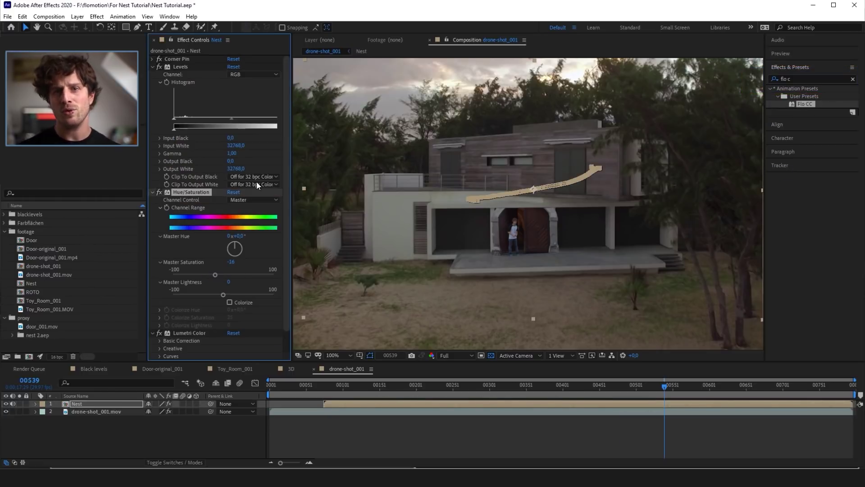
Fine-tune the Lumetri Color correction on the Nest layer with a slight reduction.
scroll(226, 293, "down", 1)
left_click(160, 317)
scroll(194, 292, "down", 4)
left_click_drag(229, 272, 224, 271)
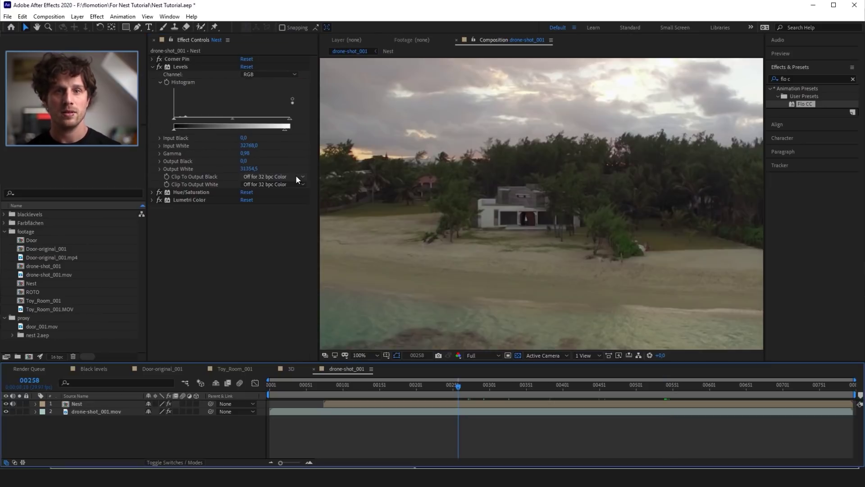
At frame 258, raise the Nest layer's Levels Output Black to 2570,0.
left_click(178, 130)
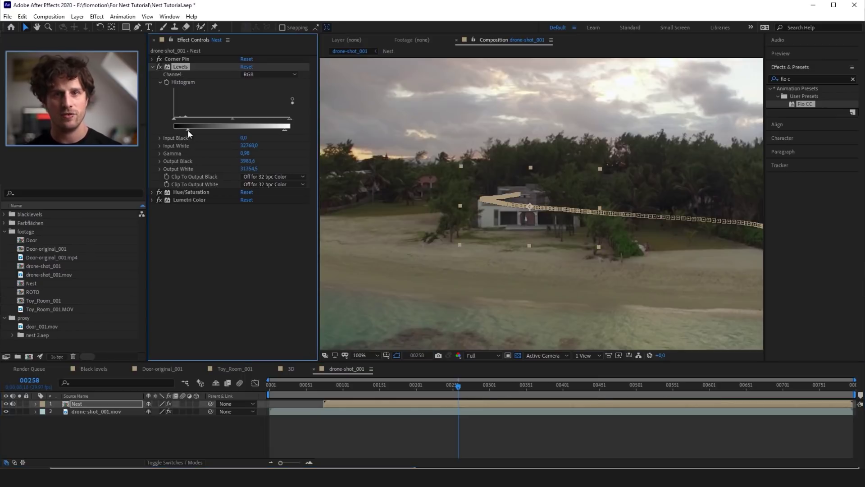
left_click_drag(183, 130, 182, 131)
left_click(222, 279)
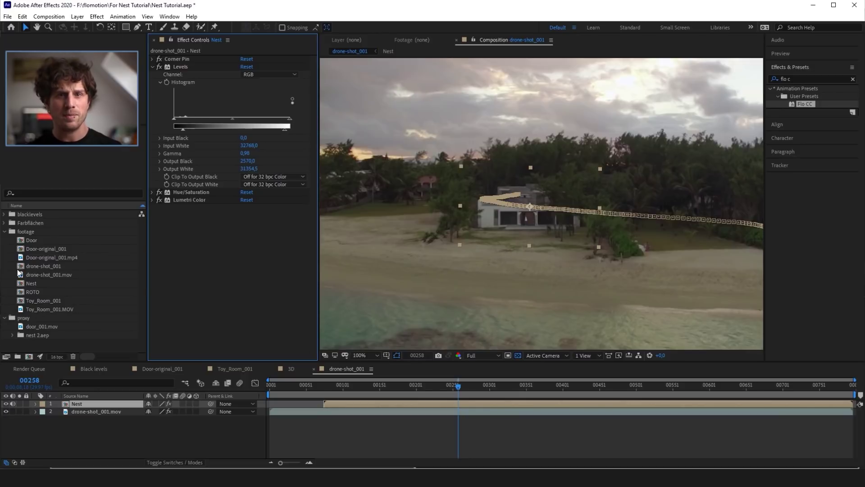
Create a composition from the Landscape image in the blacklevels folder and raise the preview exposure to examine its black levels.
left_click(5, 232)
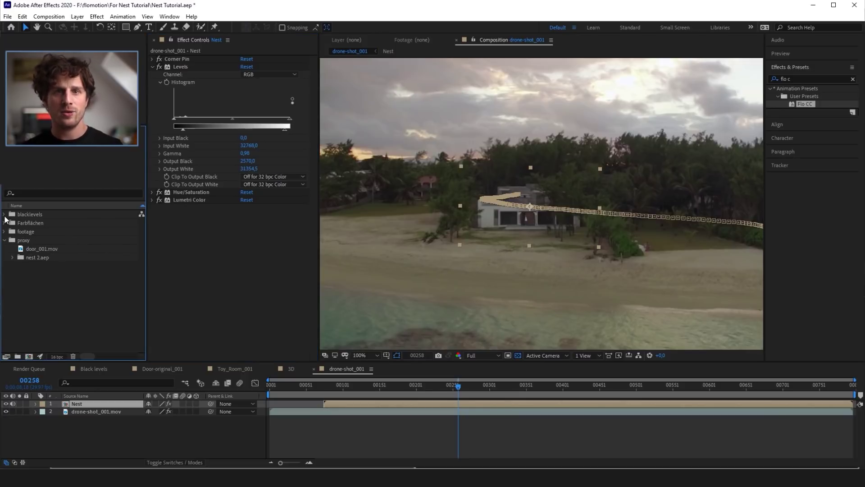
left_click(5, 215)
left_click_drag(40, 241, 29, 356)
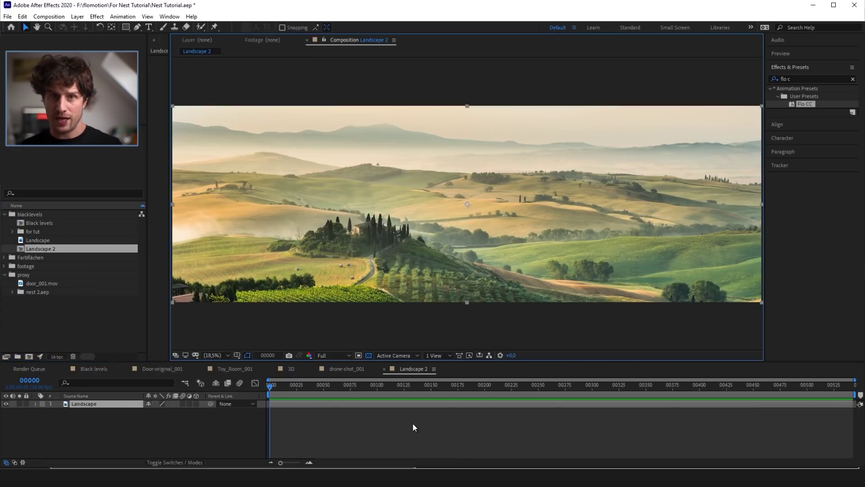
left_click(513, 355)
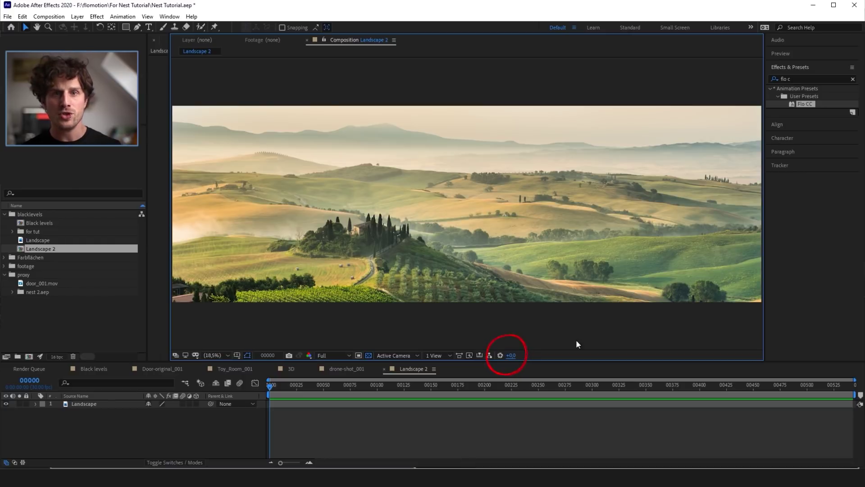
left_click_drag(513, 357, 563, 357)
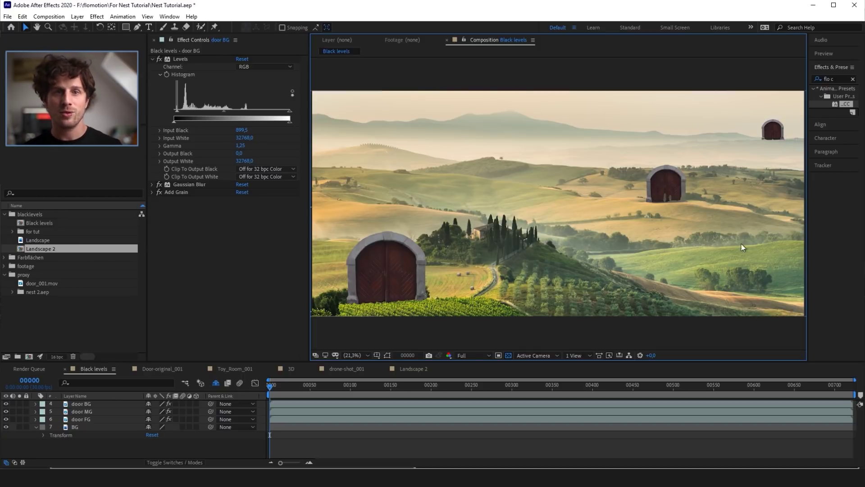
In the Black levels composition, lift the door MG layer's Levels Output Black and set the door BG layer's to 17090,8.
left_click(285, 416)
left_click(285, 412)
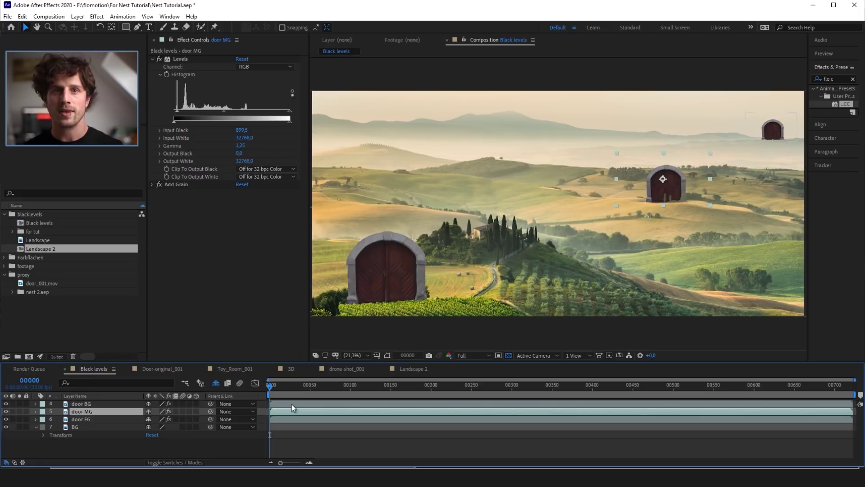
left_click(291, 404)
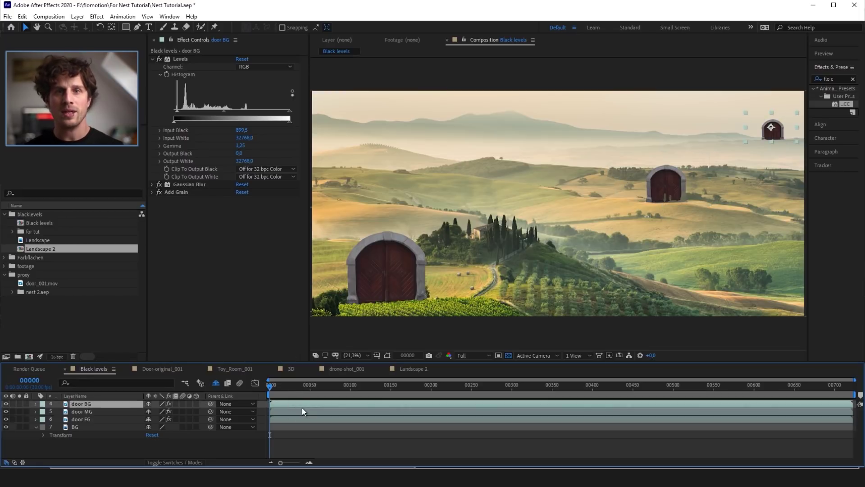
left_click(304, 411)
left_click(302, 421)
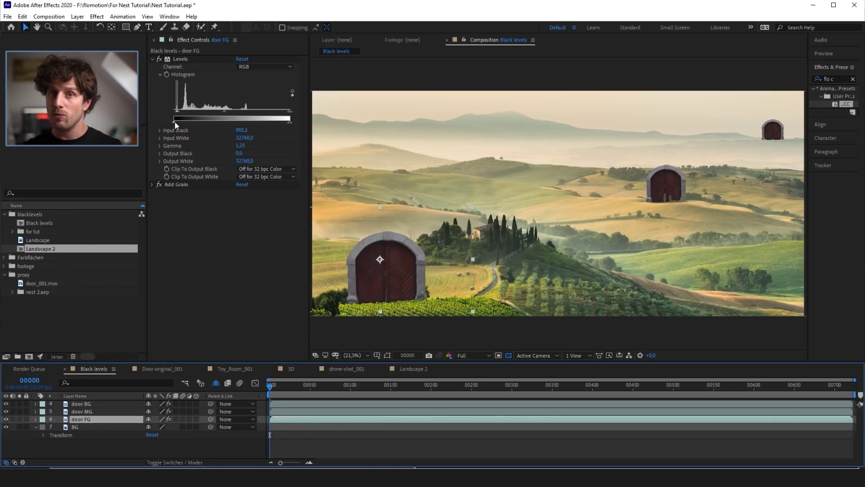
left_click_drag(174, 122, 234, 122)
left_click(79, 411)
key("ctrl+Up")
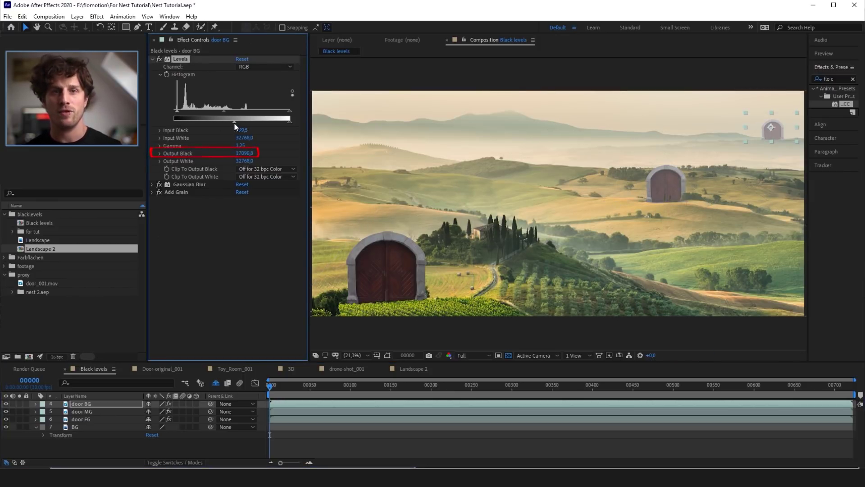
left_click(708, 321)
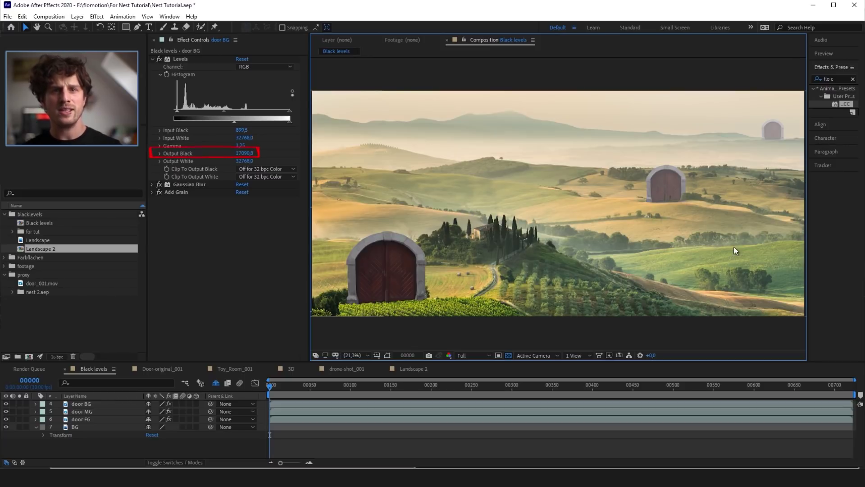
mouse_move(735, 251)
left_mouse_down()
mouse_move(697, 257)
mouse_move(730, 246)
left_mouse_up()
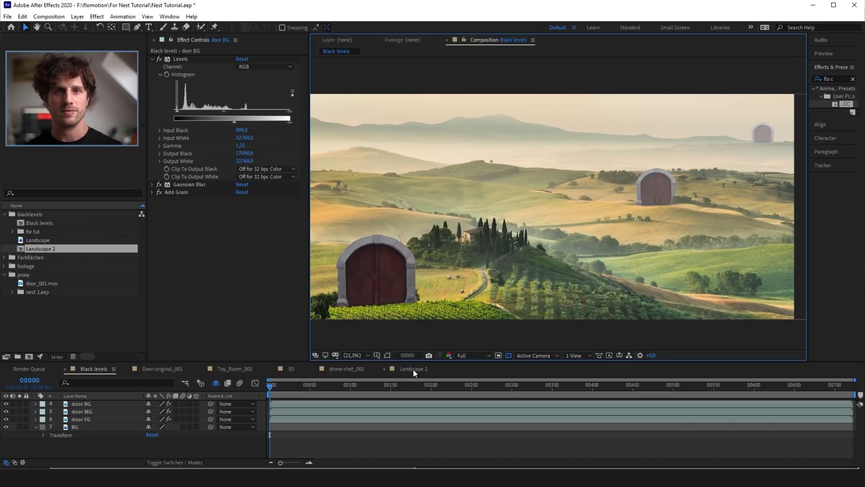
In the drone-shot_001 composition, keyframe the Nest layer's Levels histogram at frame 258 with Output Black at 2955,5.
left_click(351, 368)
left_click(484, 421)
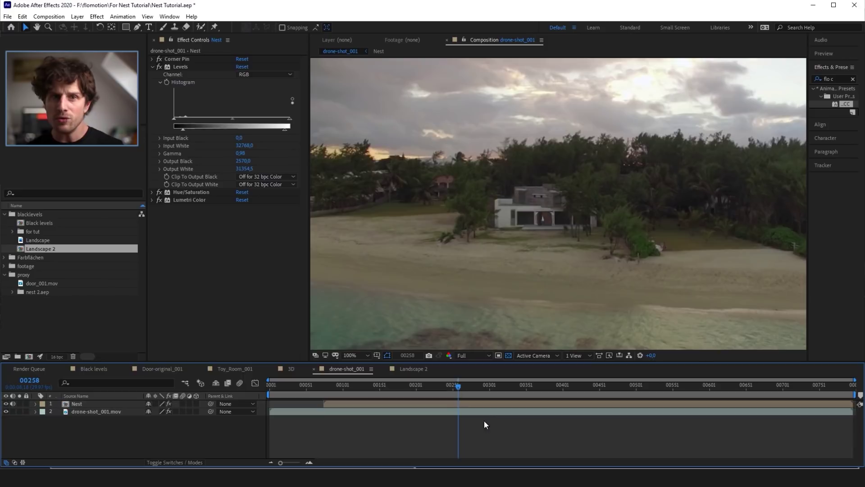
left_click(462, 402)
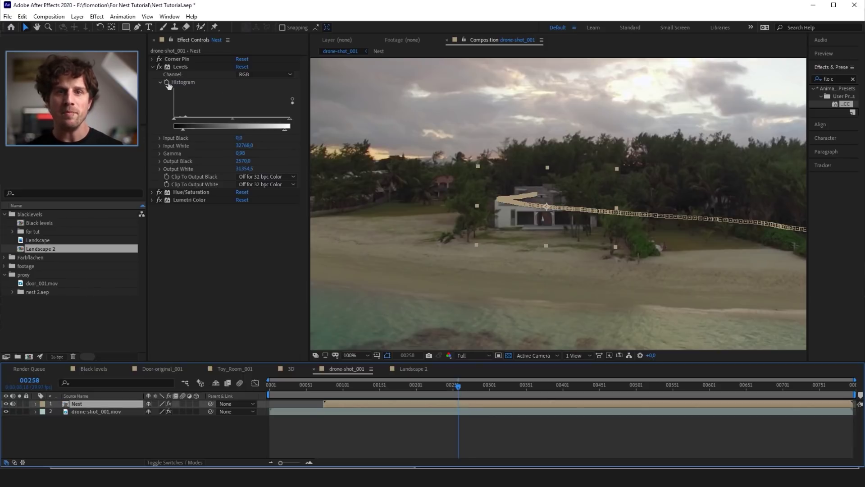
left_click_drag(182, 129, 184, 129)
At frame 713, keyframe the Nest layer's Levels Output Black at 0,0.
left_click(792, 386)
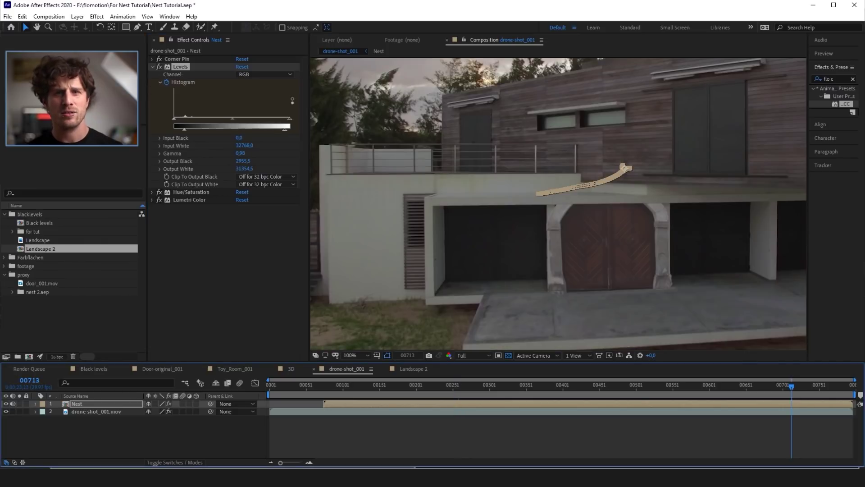
left_click_drag(185, 130, 158, 134)
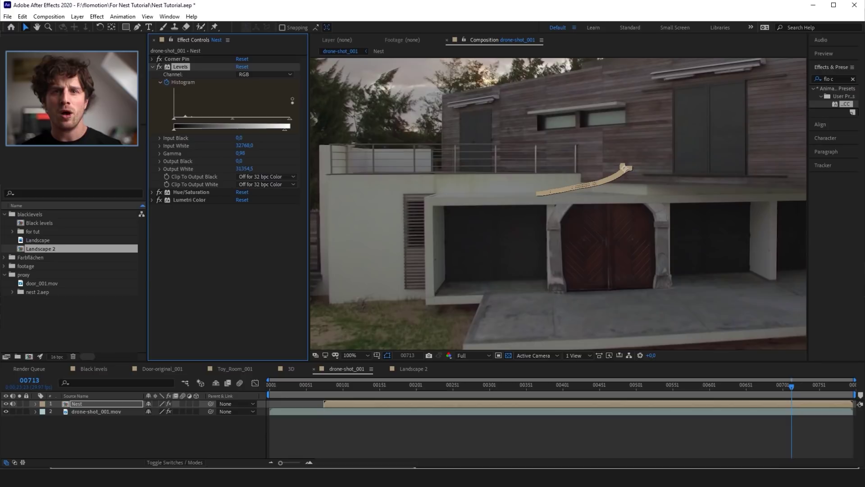
left_click(778, 444)
Go to frame 75, where the Nest layer begins.
left_click(323, 385)
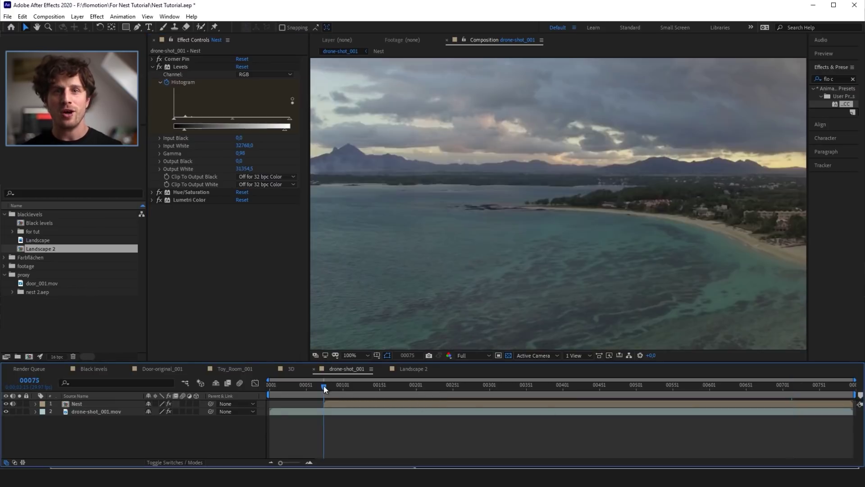